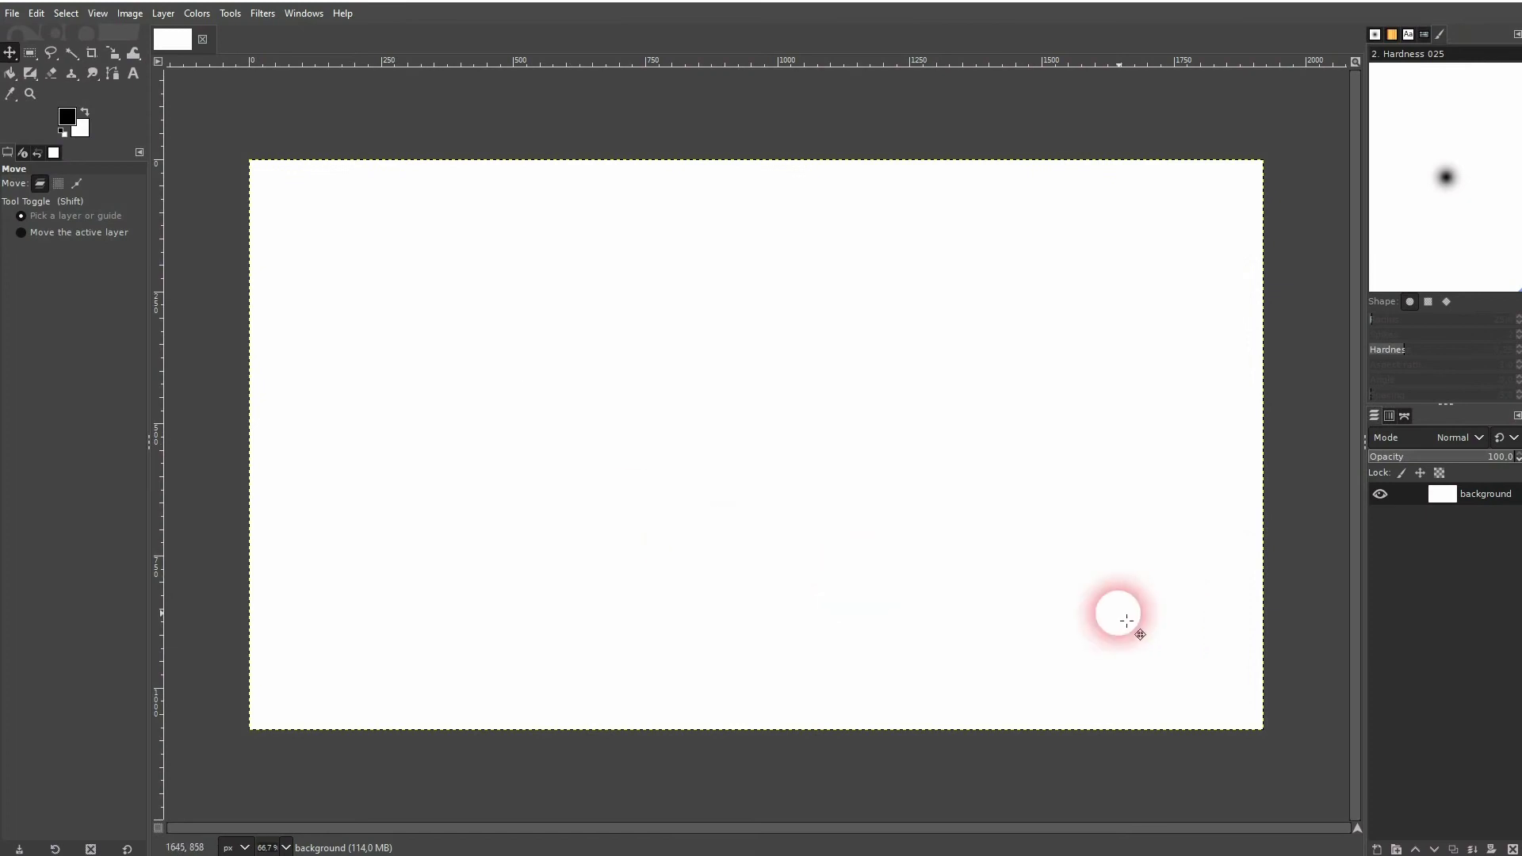
- Create a new layer named 'Lines' with a Transparency fill
click(1377, 848)
text(L)
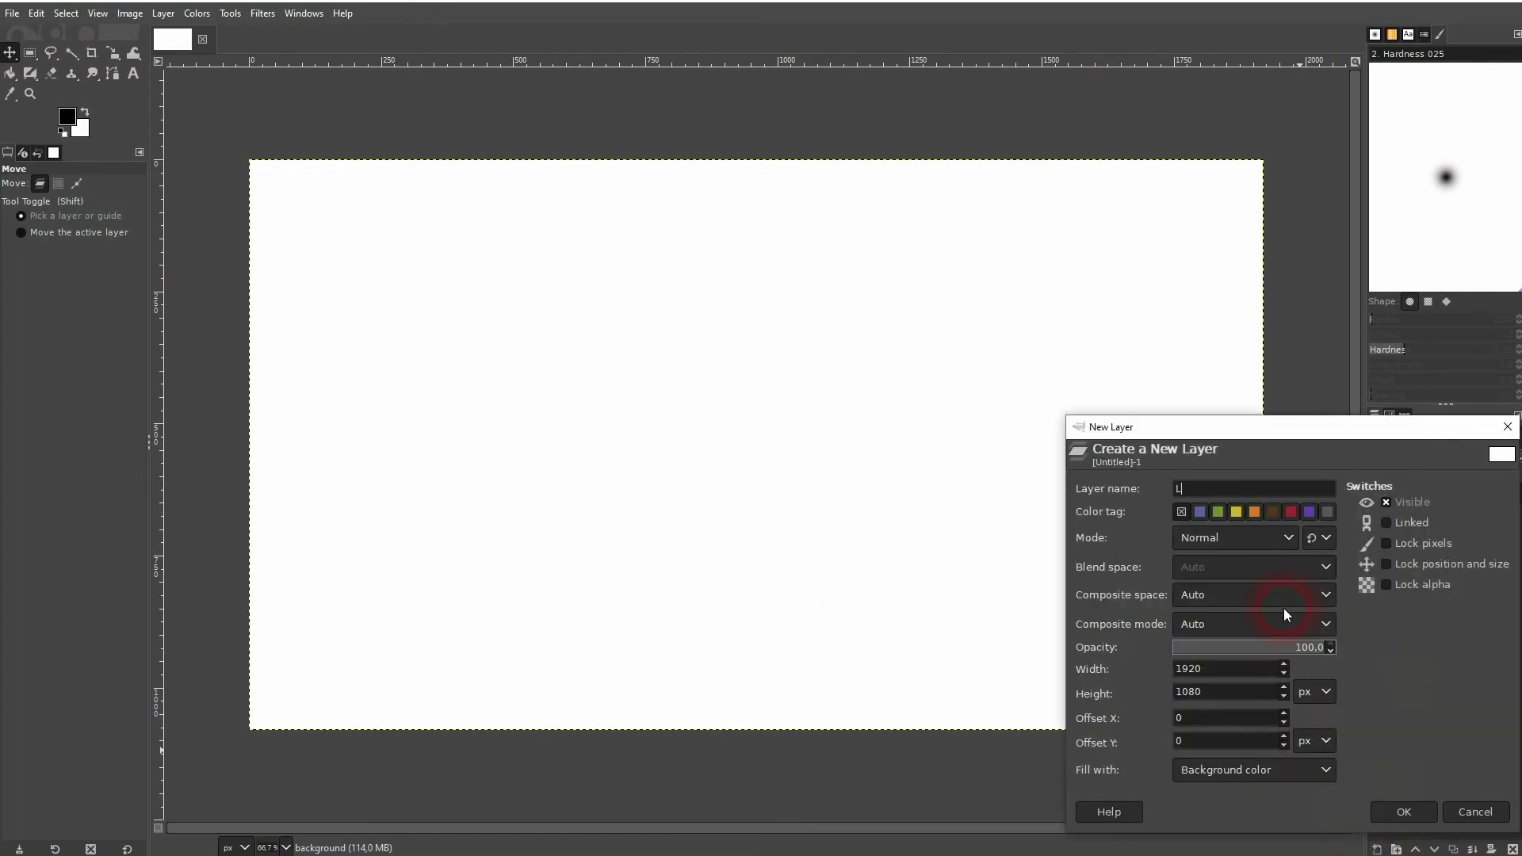
text(ines)
click(1267, 772)
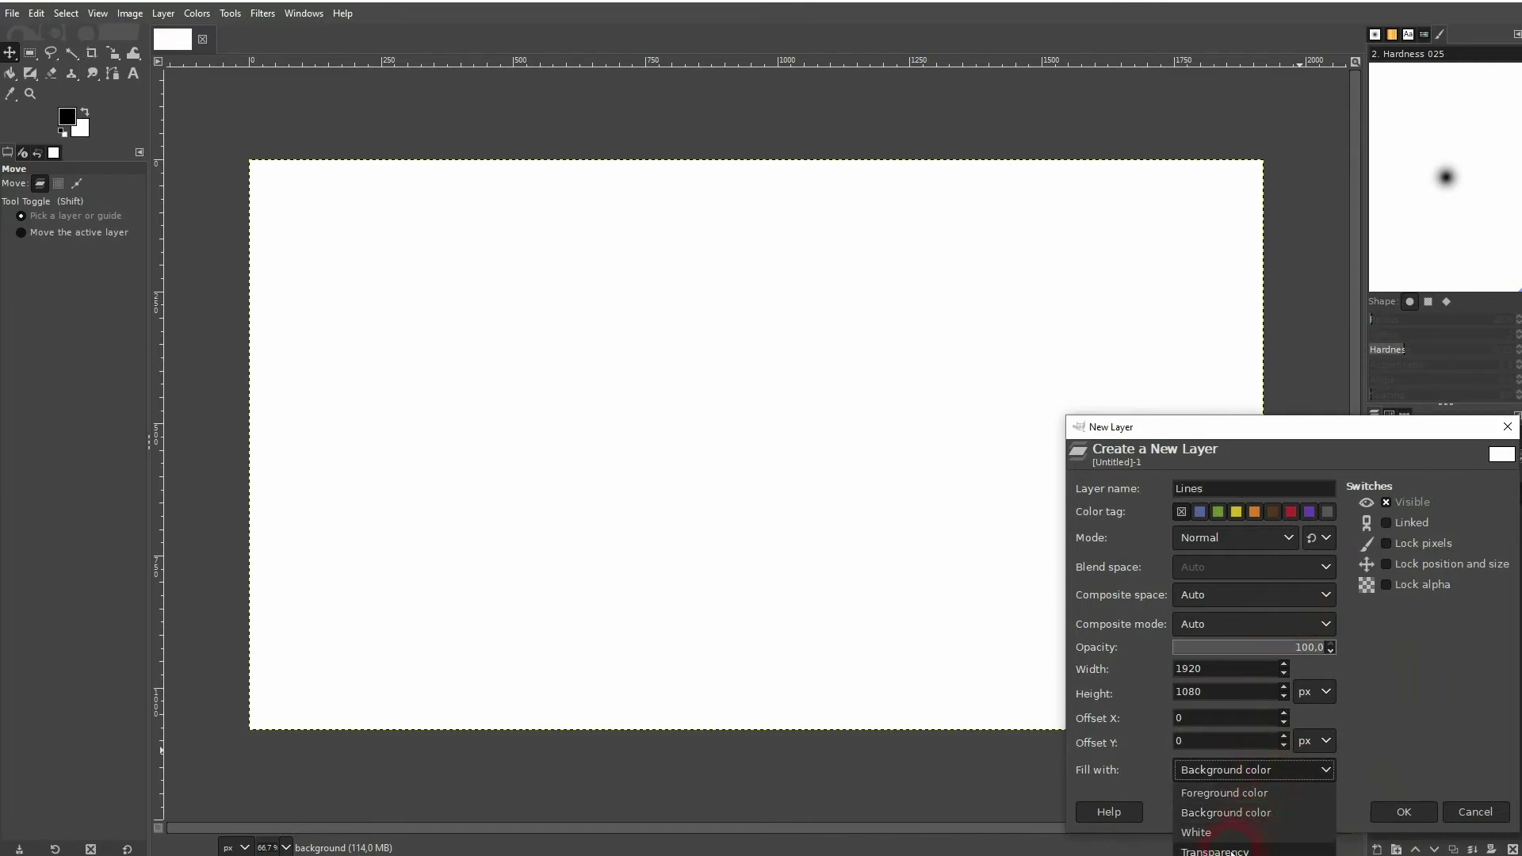
click(1300, 842)
- On the Lines layer, paint a horizontal Bristles 02 paintbrush stroke near the top left
click(1419, 811)
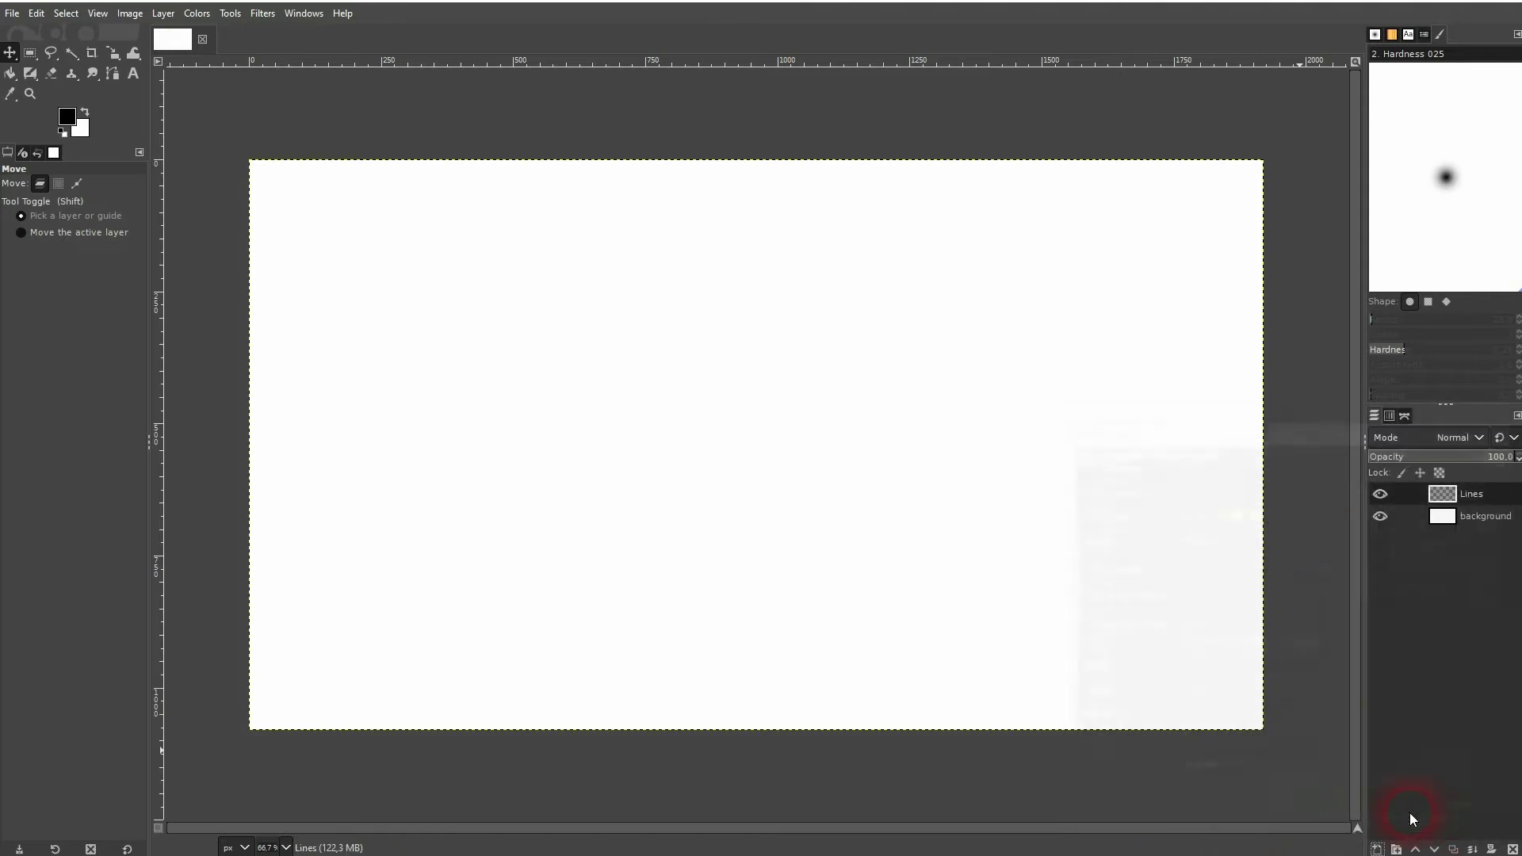
click(1481, 520)
click(1476, 500)
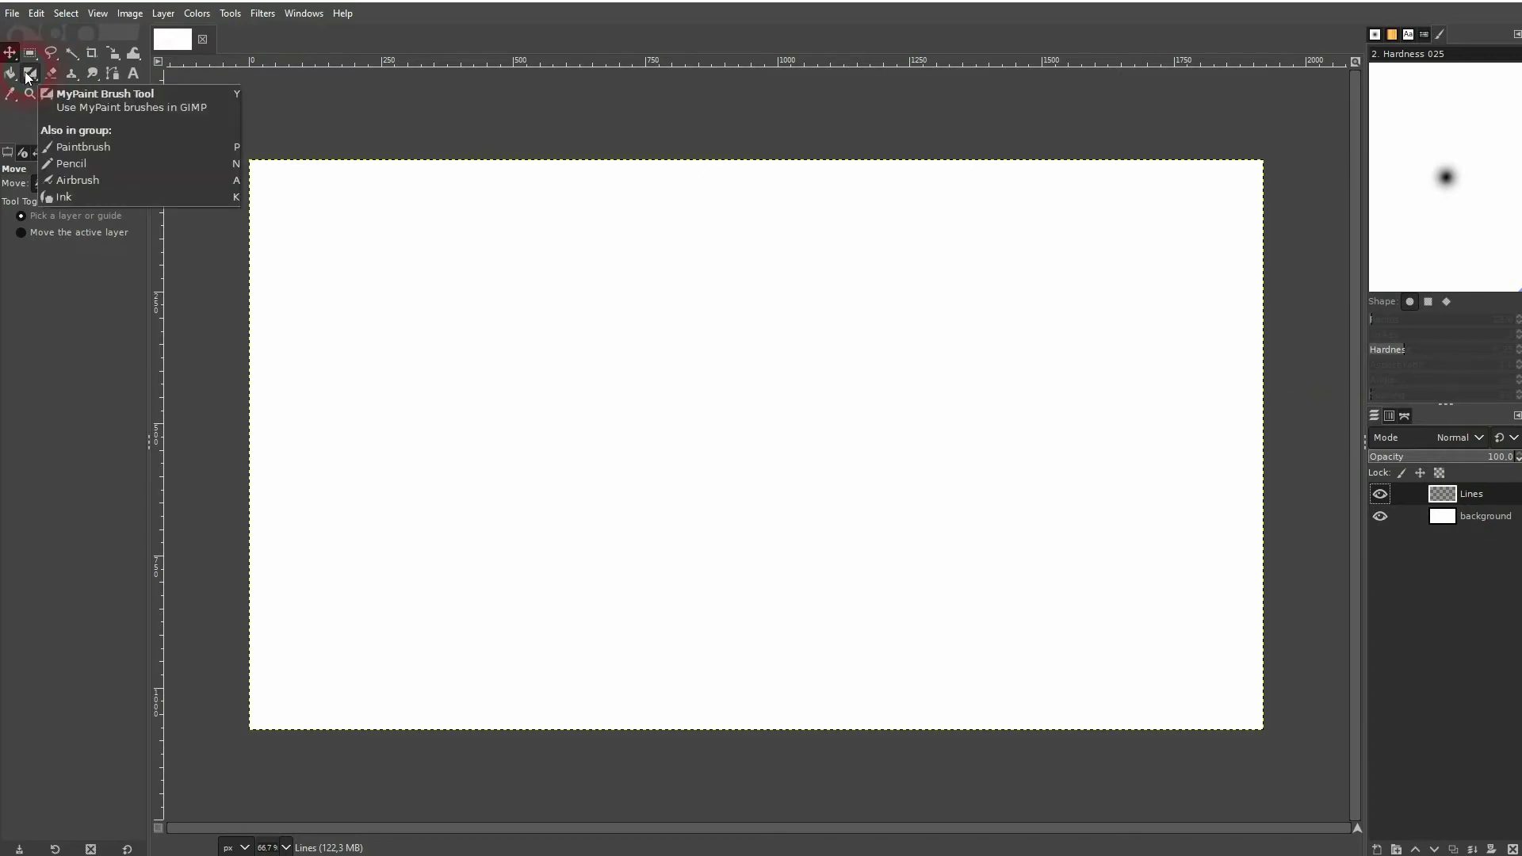
mouse_move(27, 76)
mouse_down()
mouse_move(111, 74)
mouse_move(115, 132)
mouse_move(101, 83)
mouse_up()
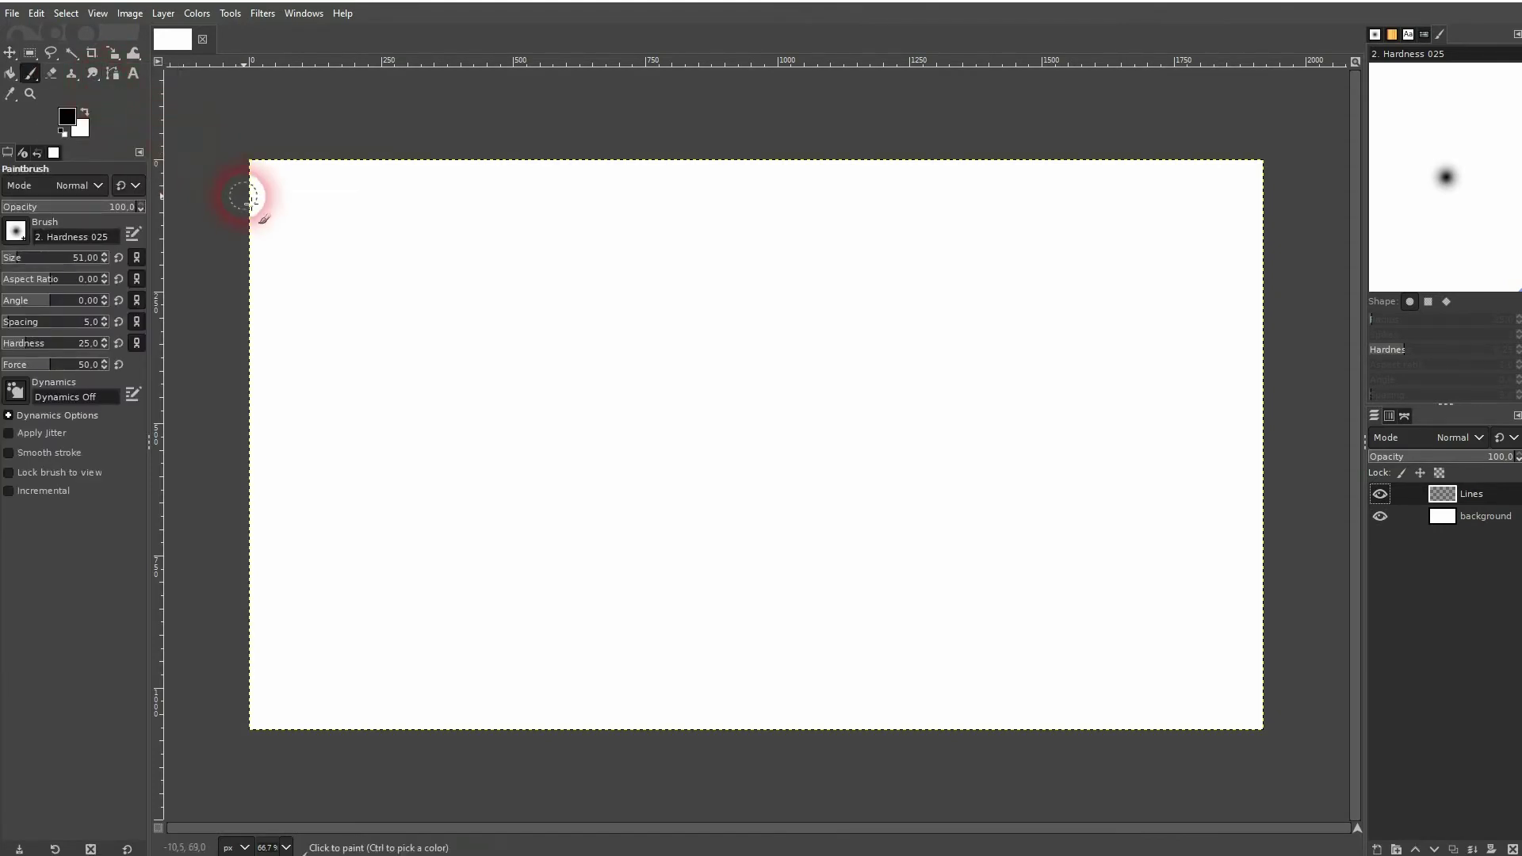
click(15, 231)
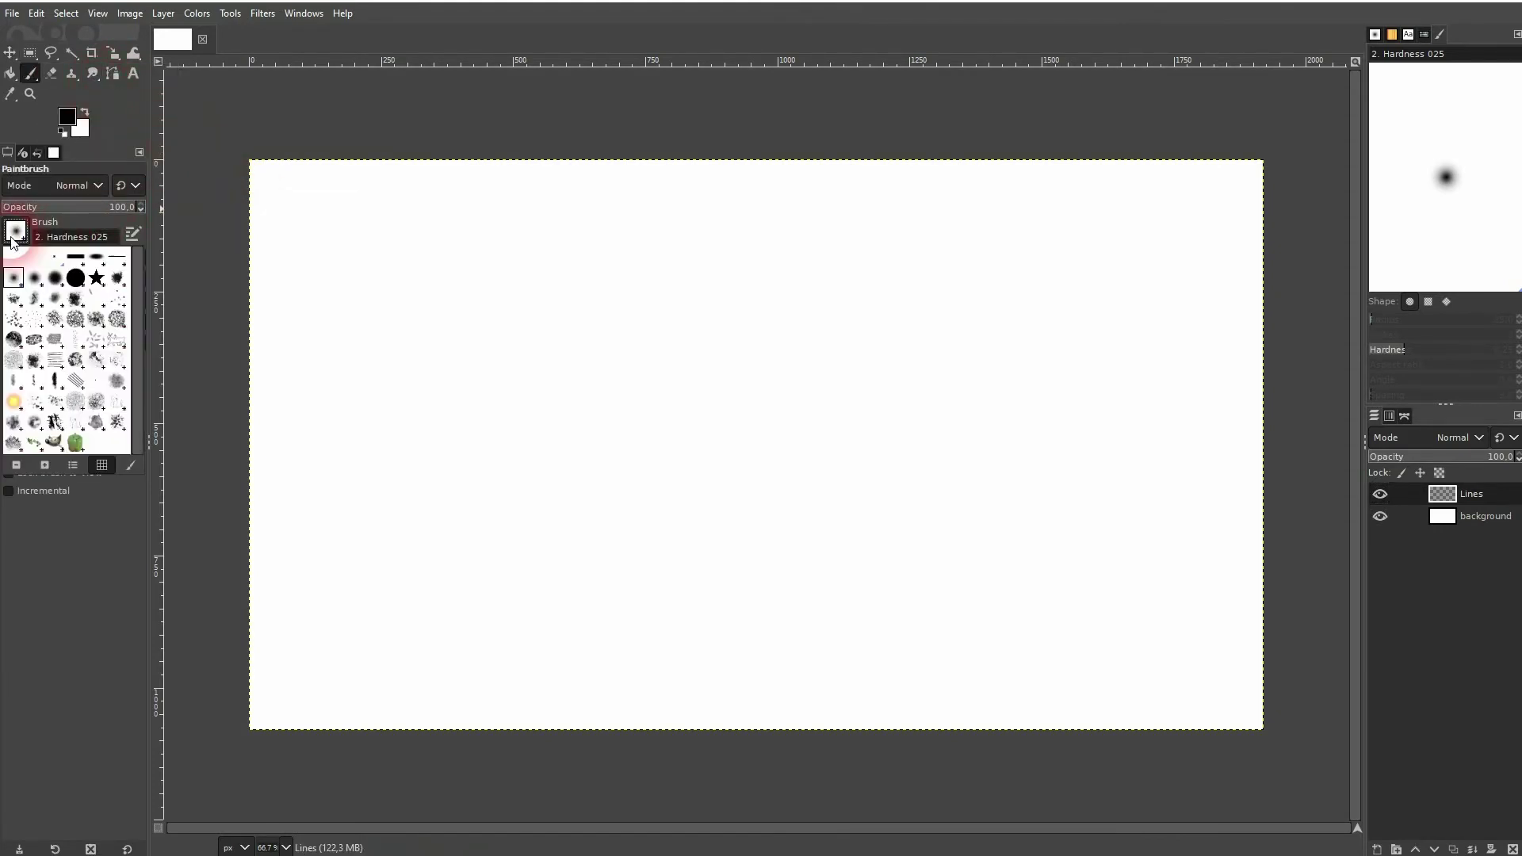
double_click(35, 317)
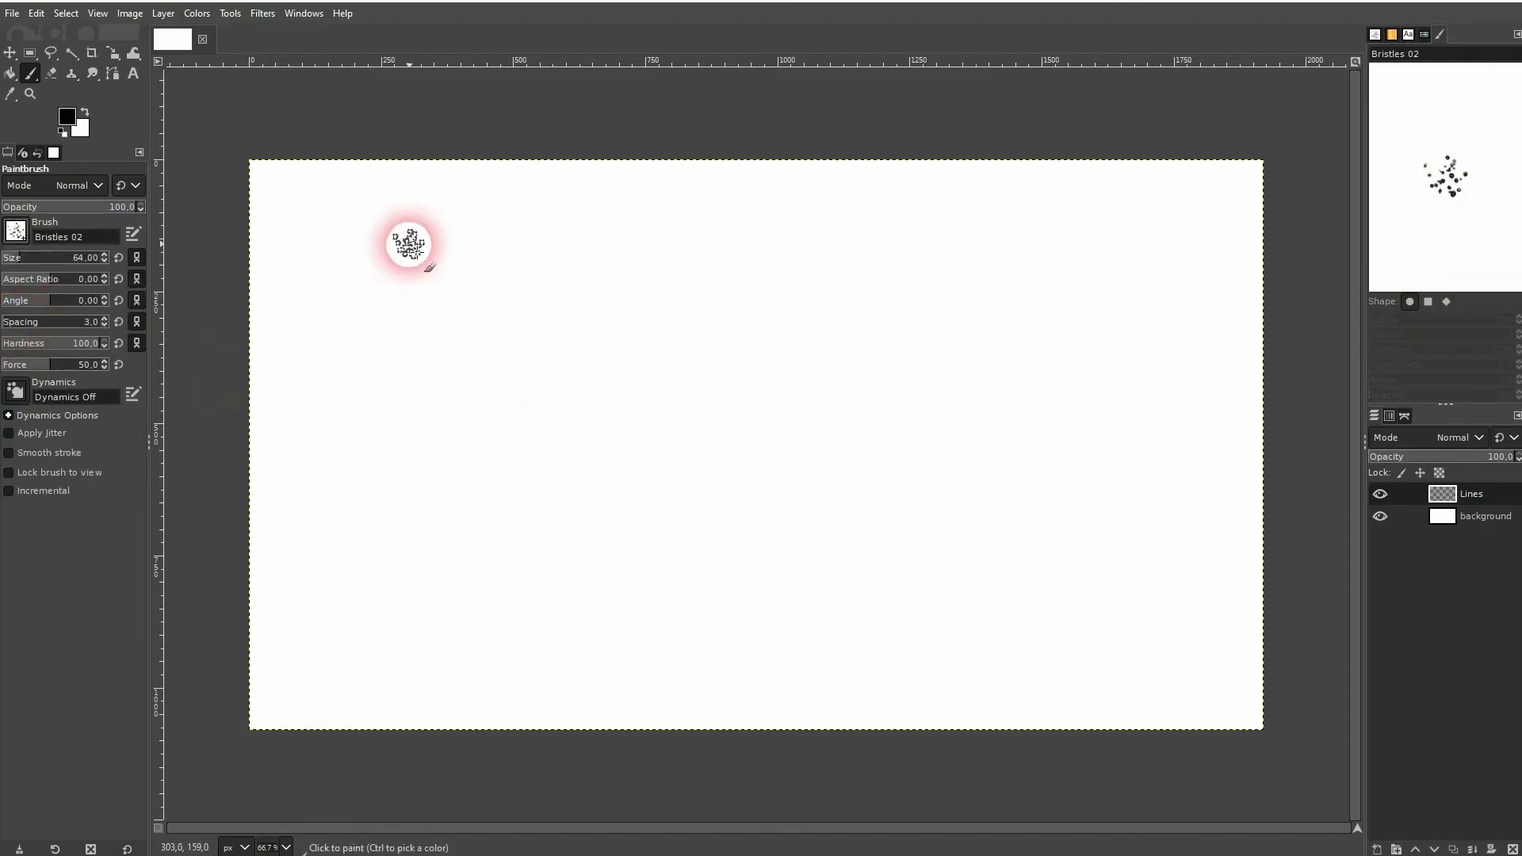
drag(357, 216, 670, 216)
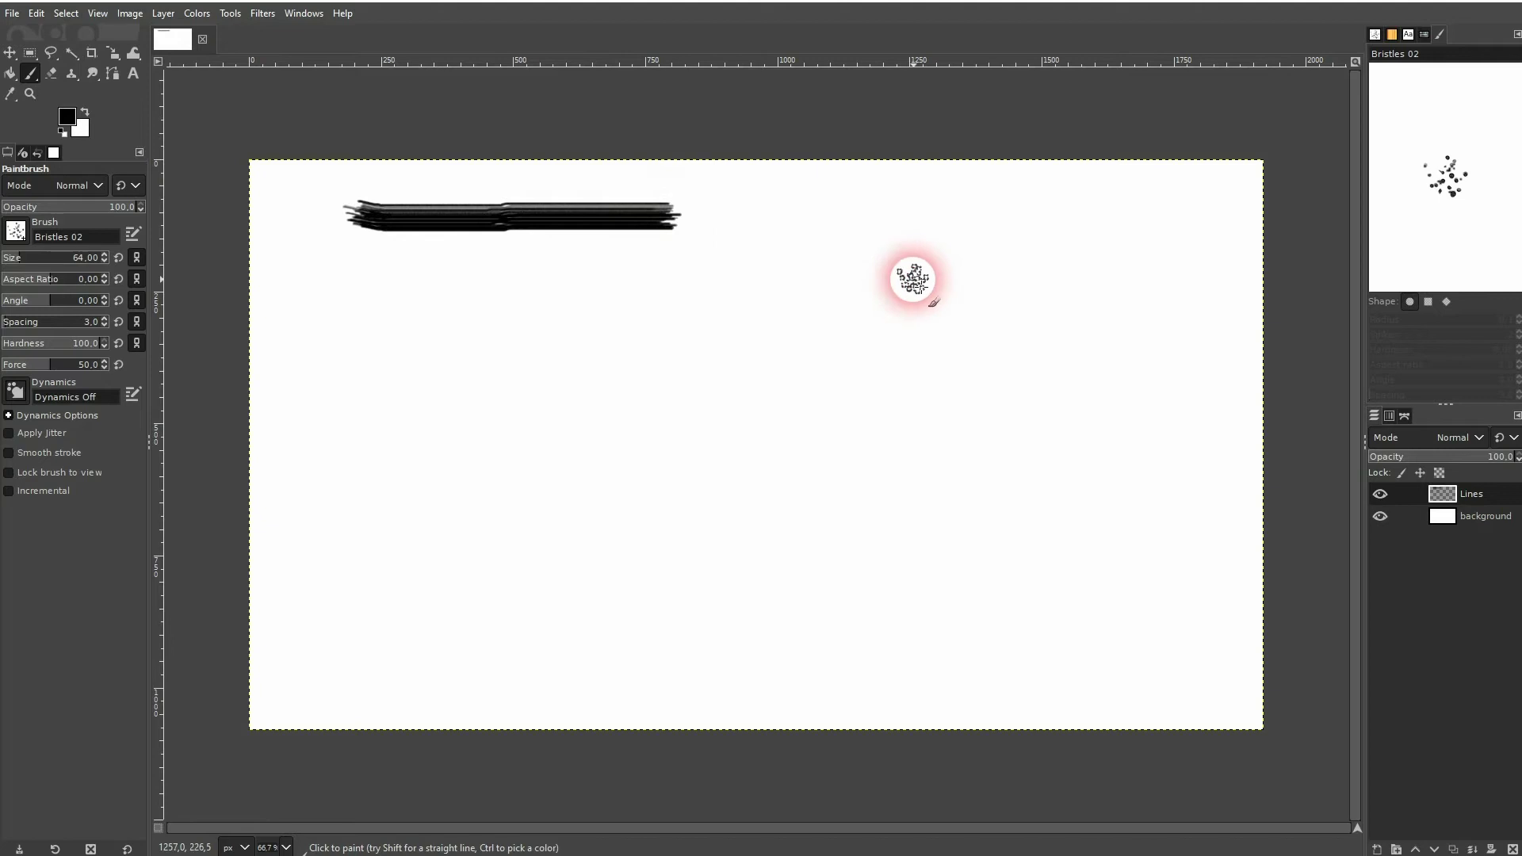
- Paint a soft 2. Hardness 025 stroke just below the bristle stroke
click(16, 231)
click(14, 282)
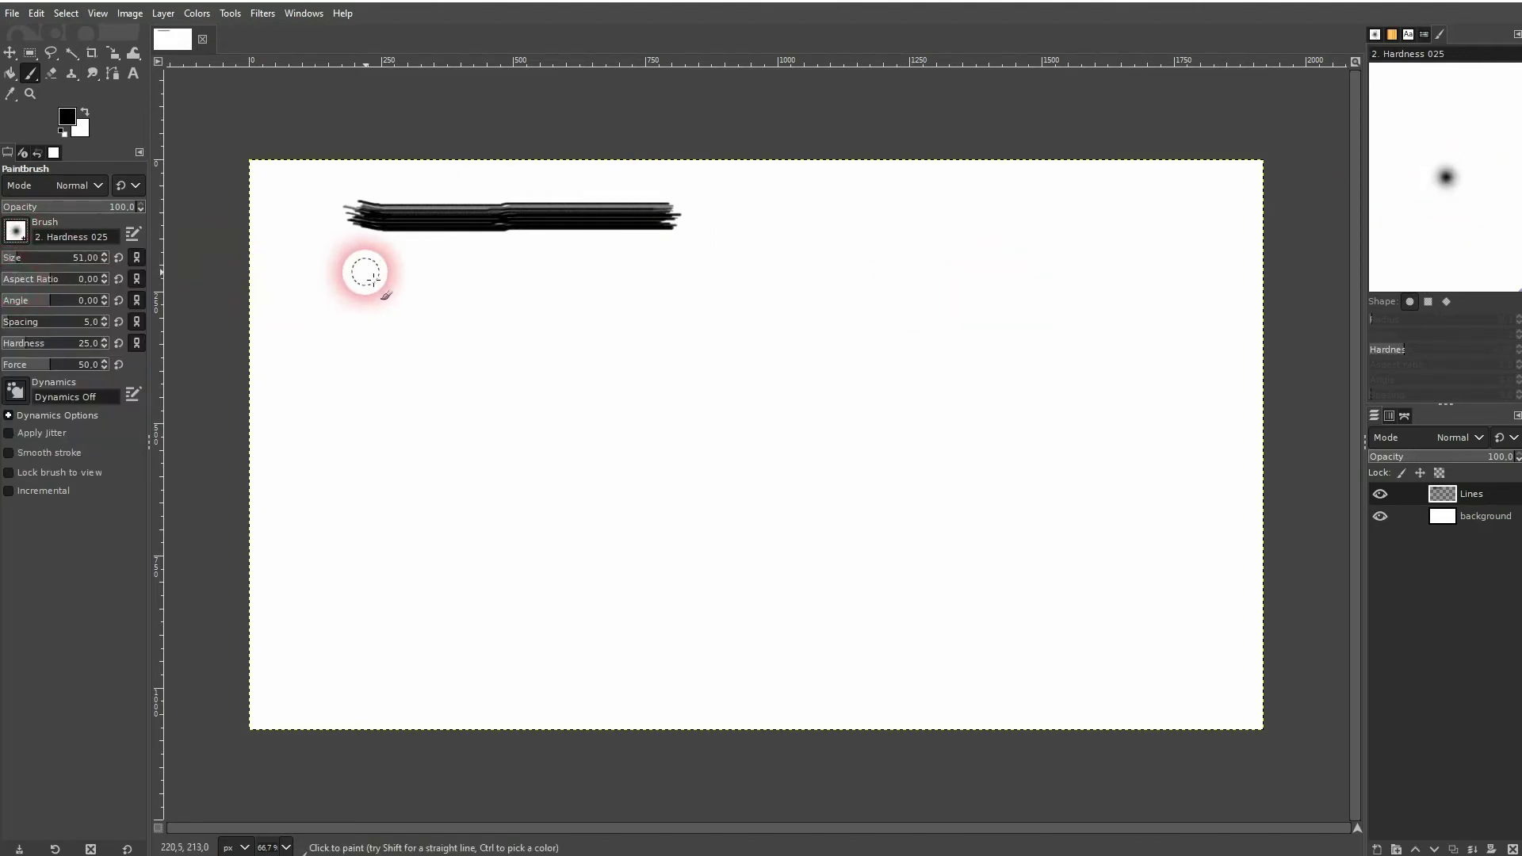
drag(364, 274, 679, 273)
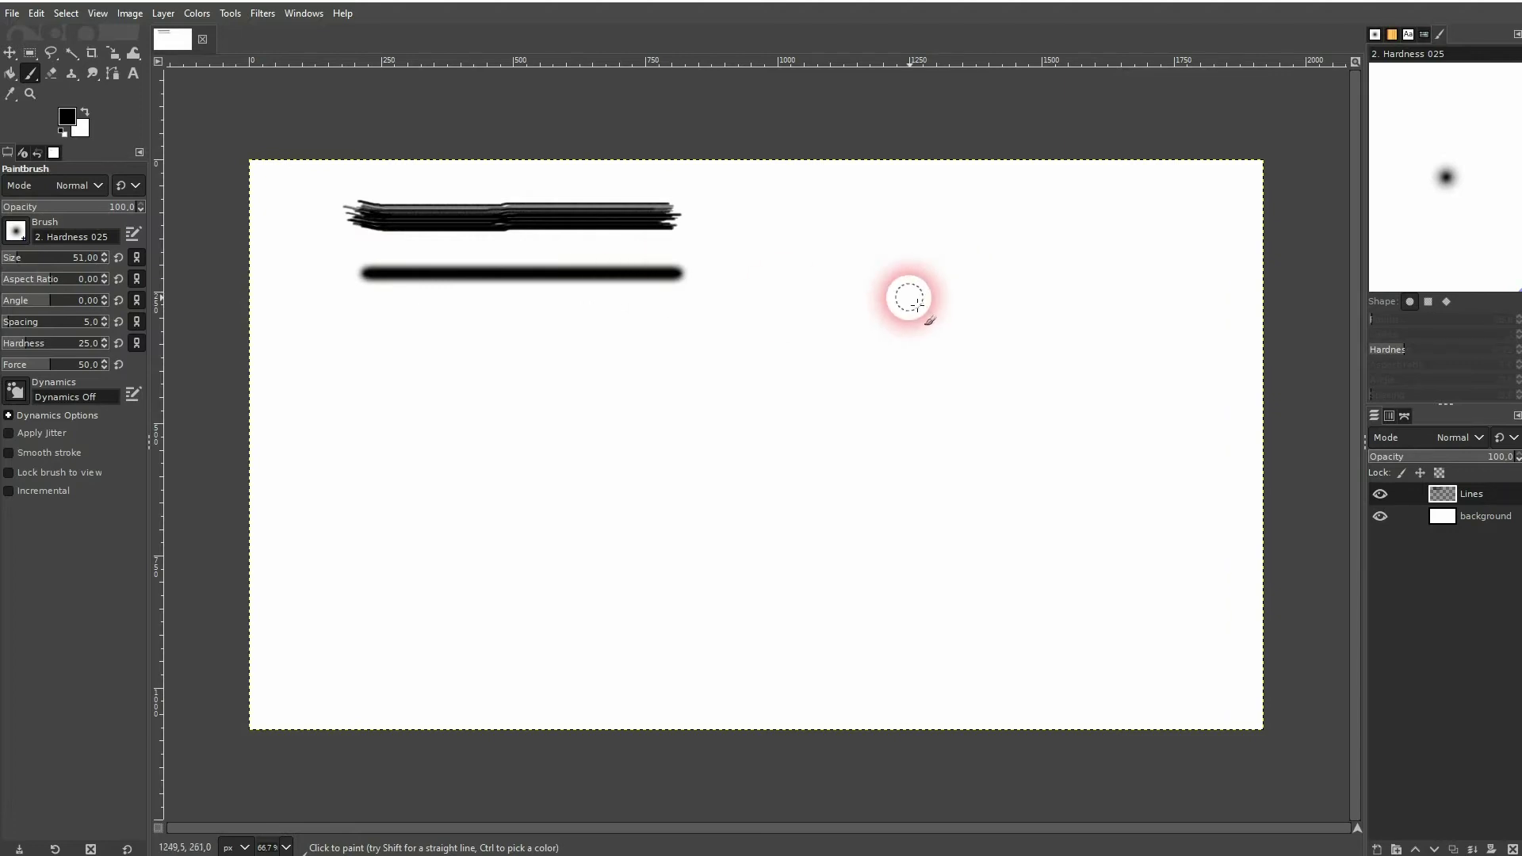
- With the Pencil, stamp two dots and draw a stroke between them
right_click(32, 68)
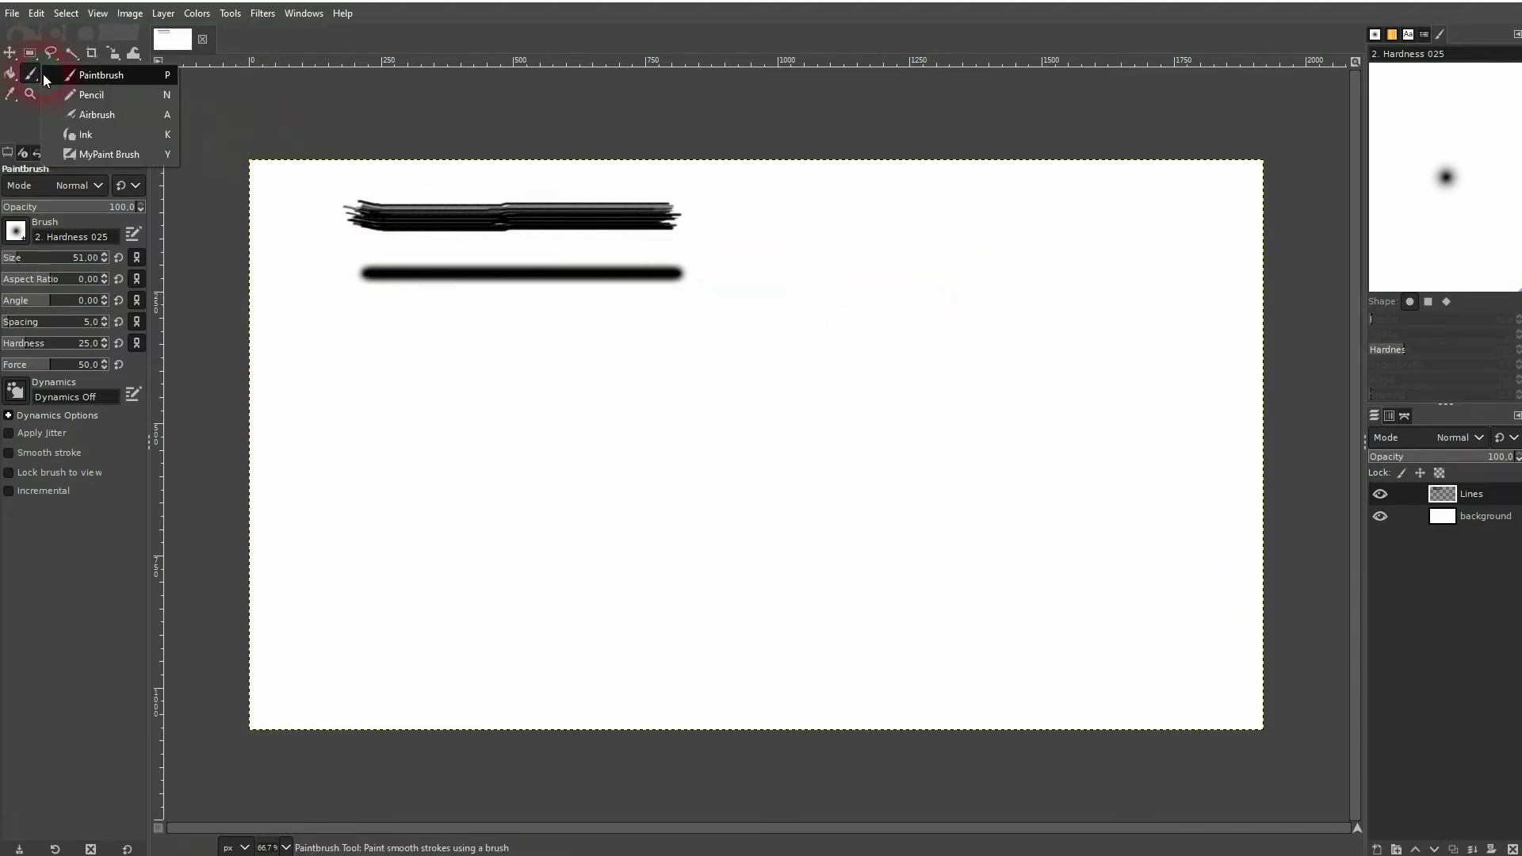
click(76, 94)
click(366, 334)
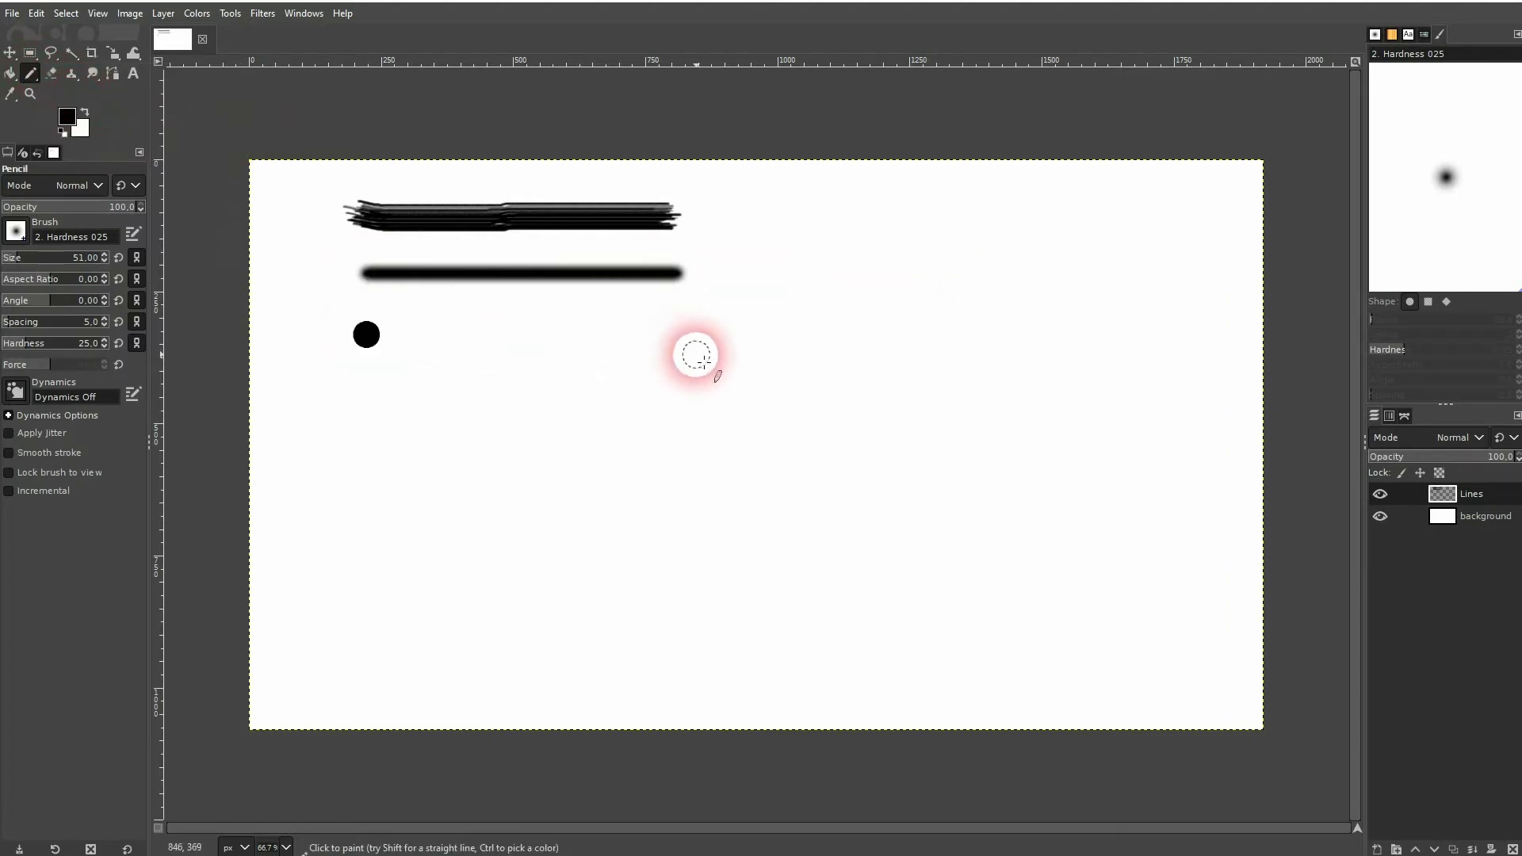
click(678, 339)
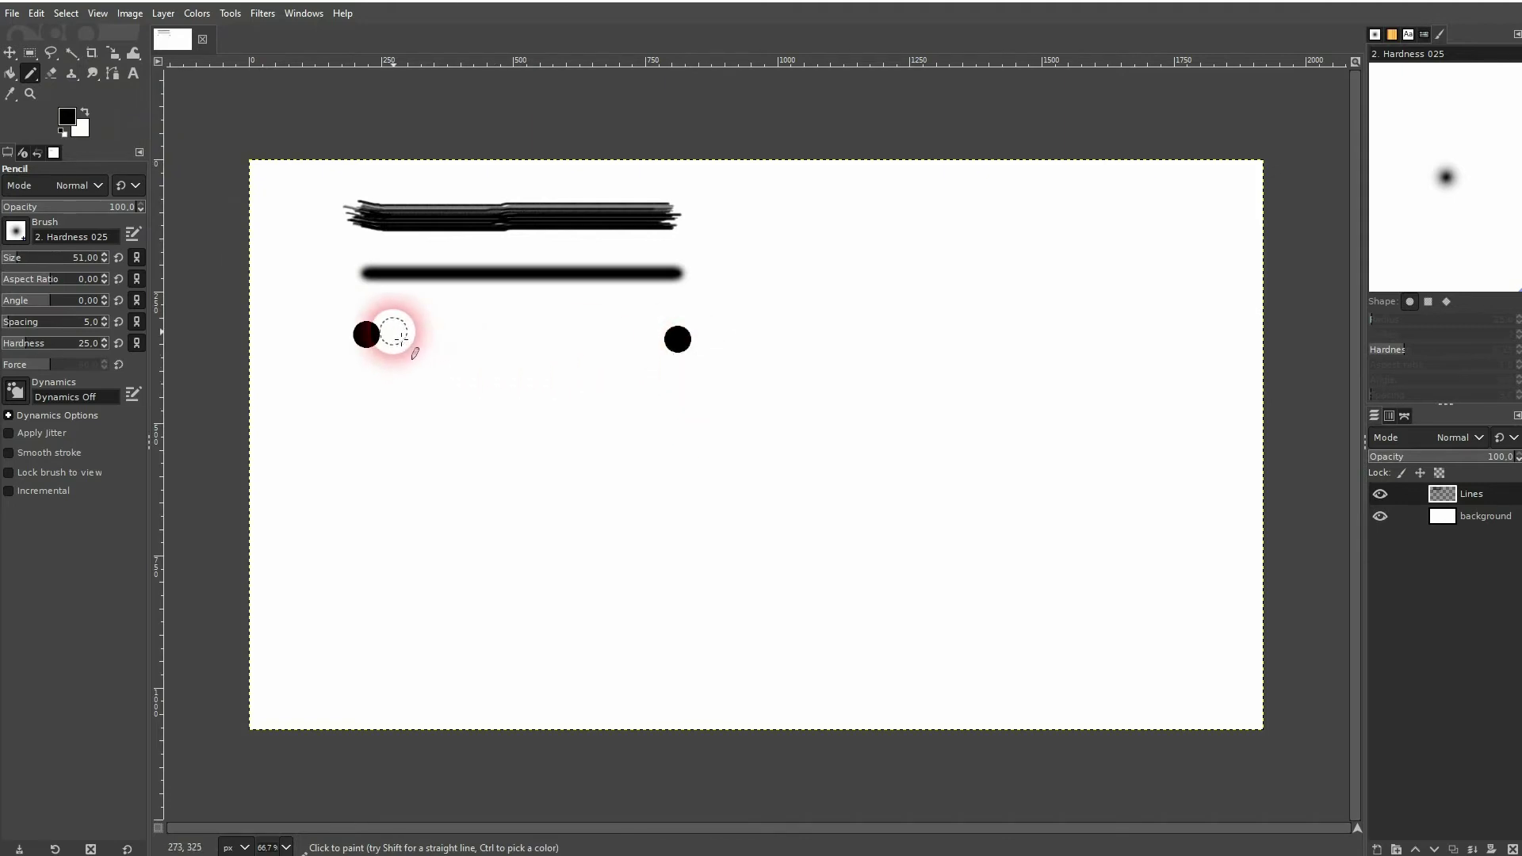
drag(407, 335, 638, 334)
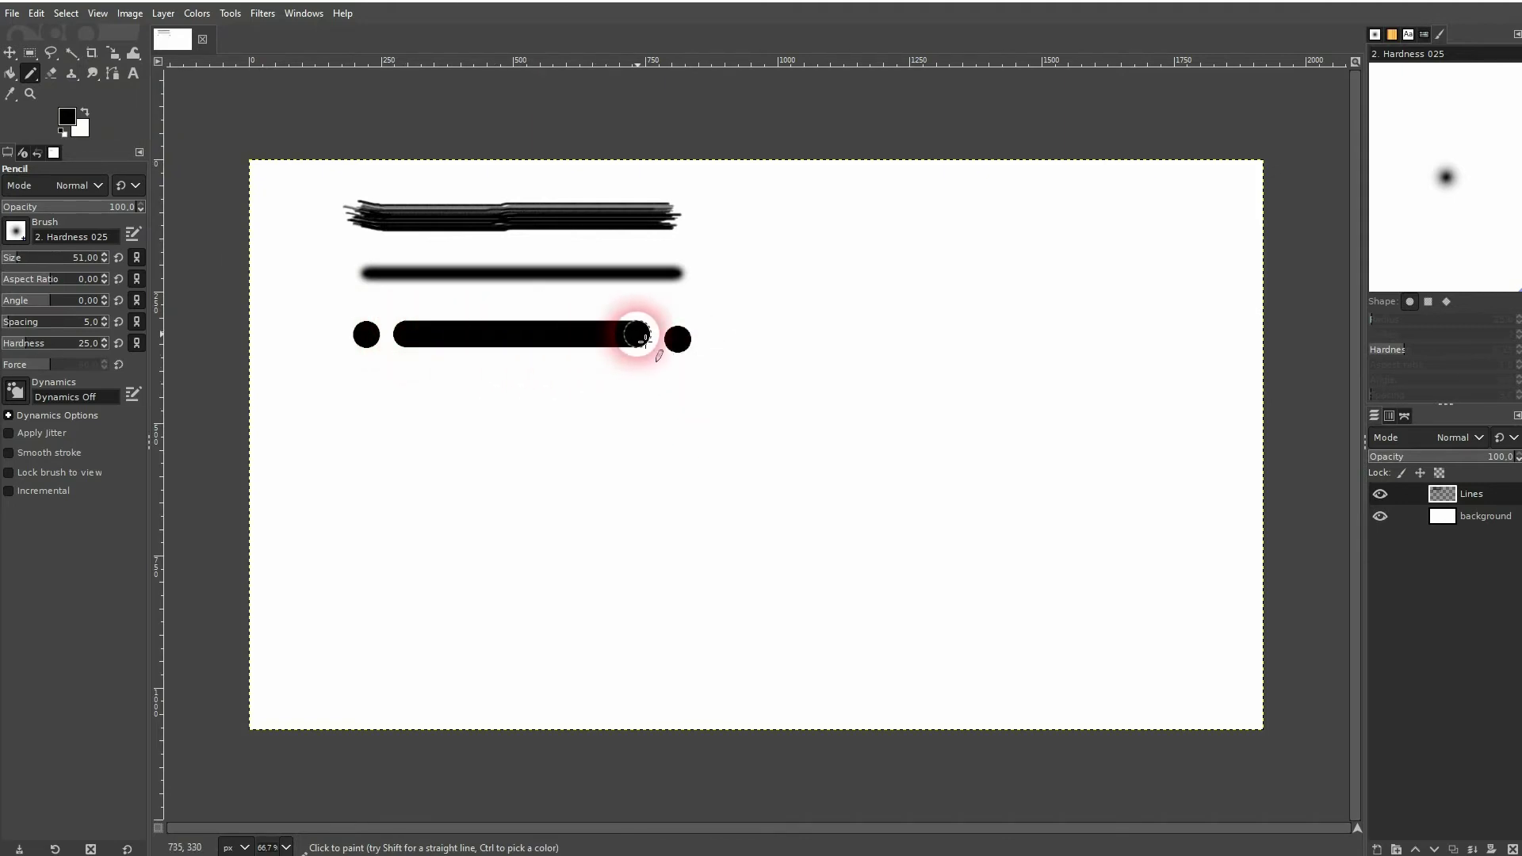
- Draw a straight pencil line below, then a V shape beneath it
click(358, 393)
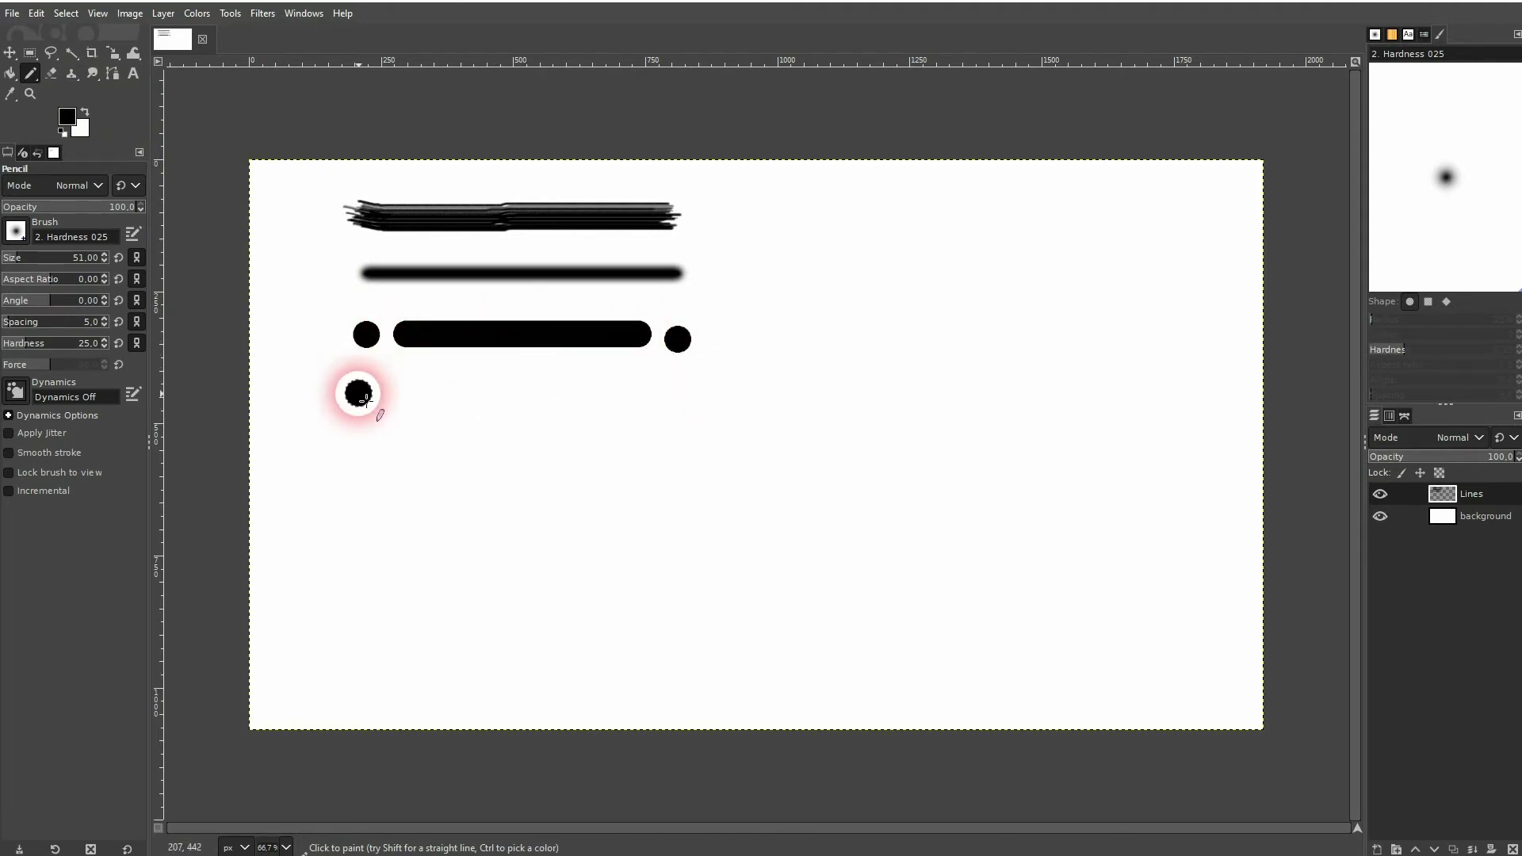
shift+click(674, 394)
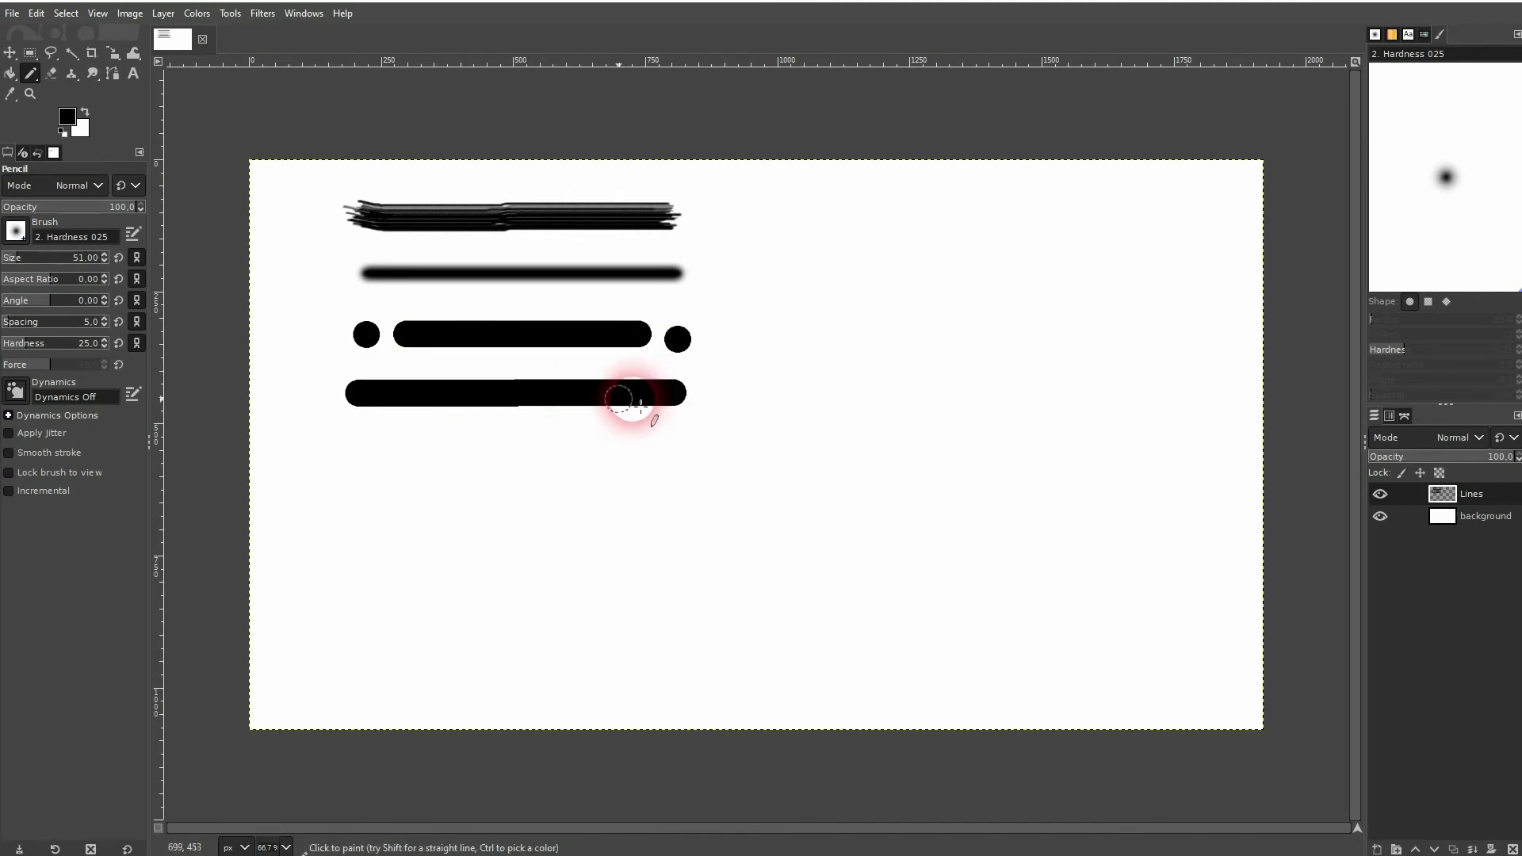
click(360, 449)
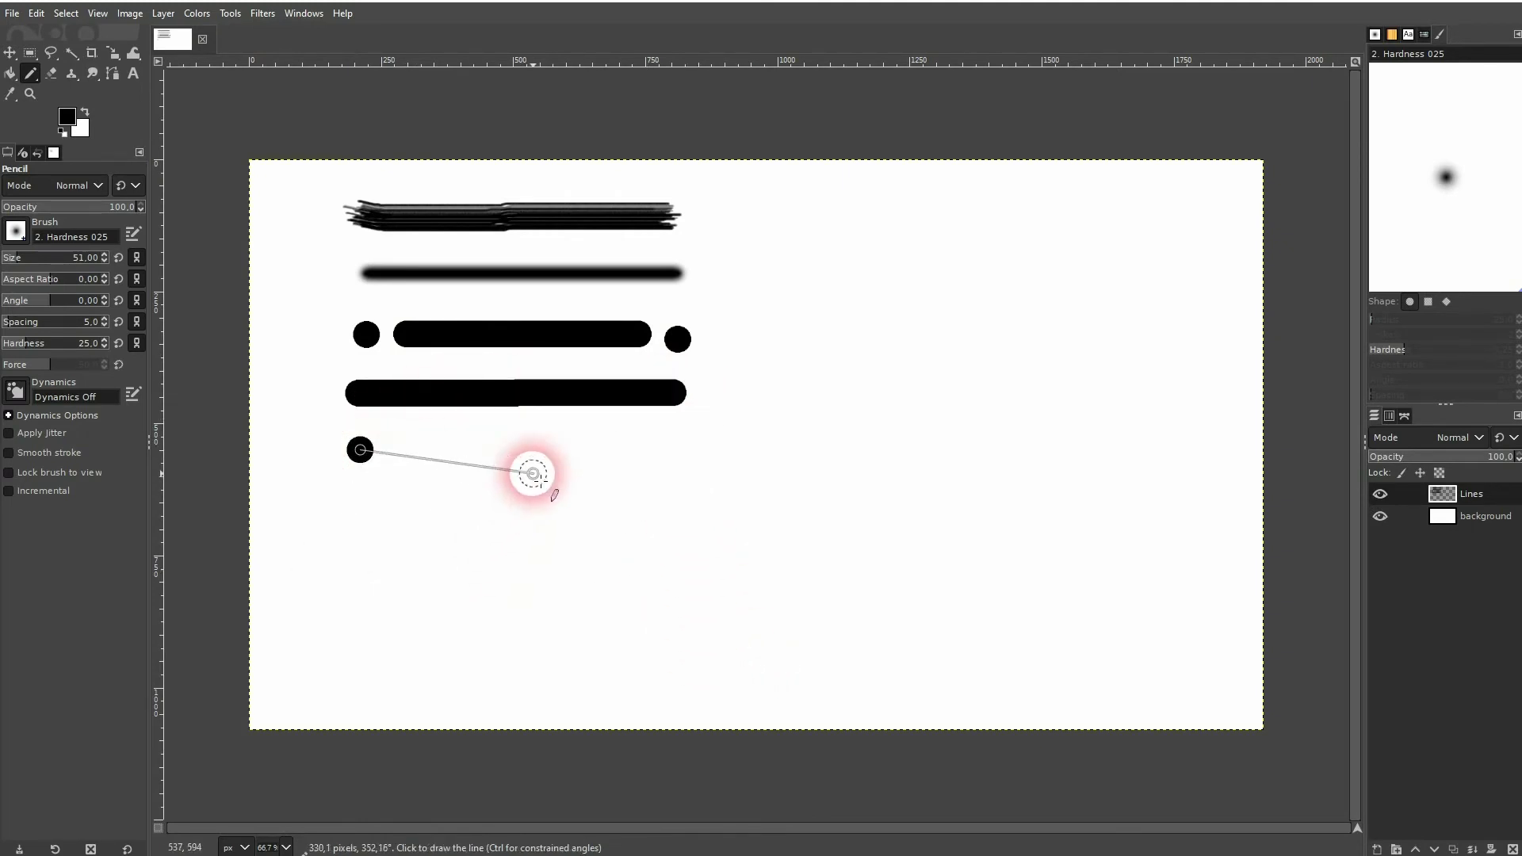
shift+click(528, 490)
shift+click(679, 451)
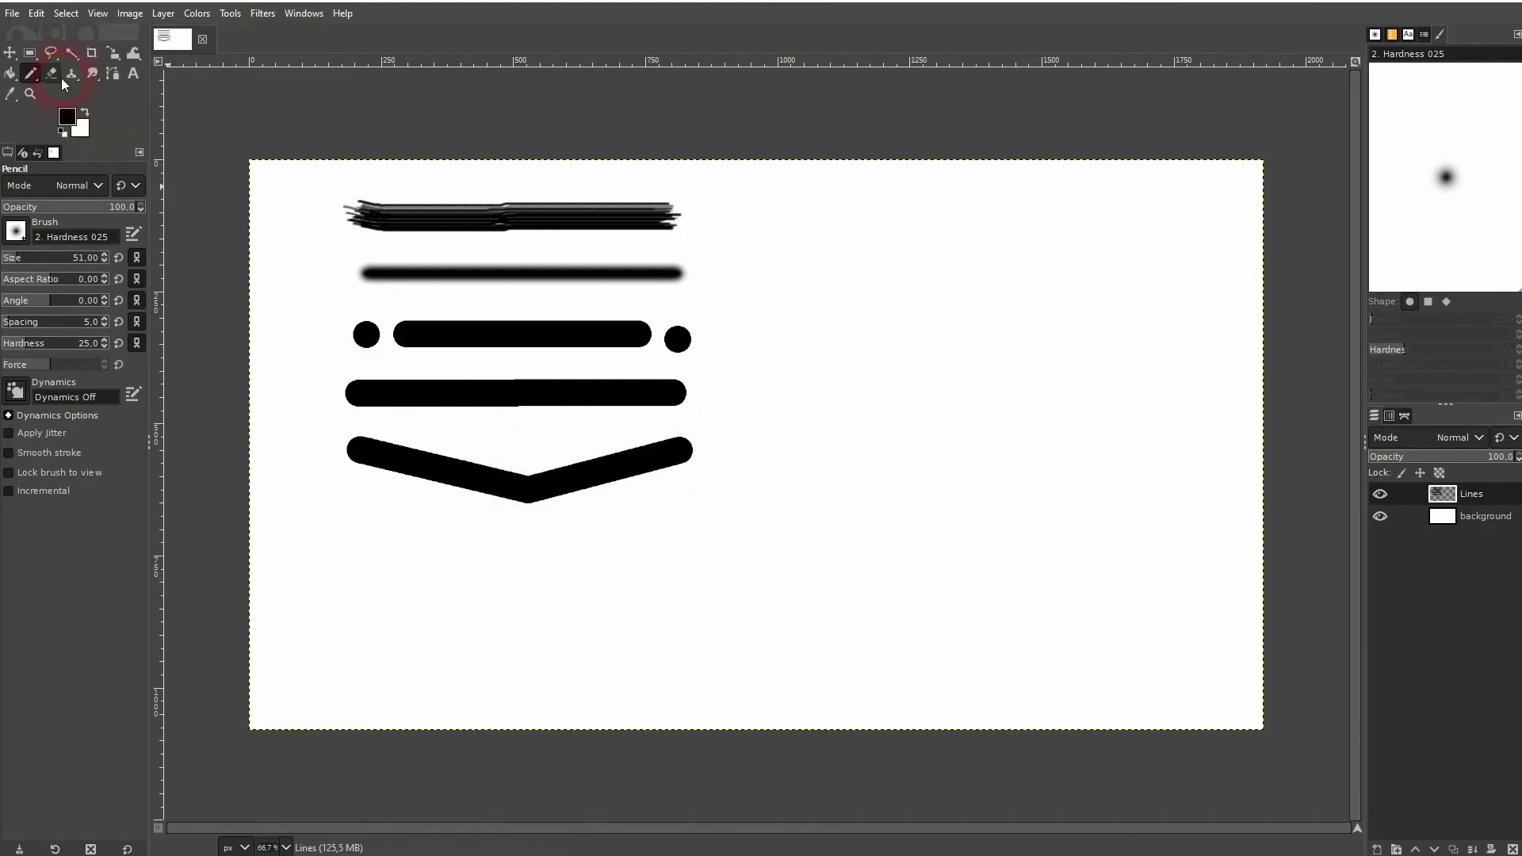
- Spray a soft grey airbrush line below the V
click(28, 71)
click(84, 115)
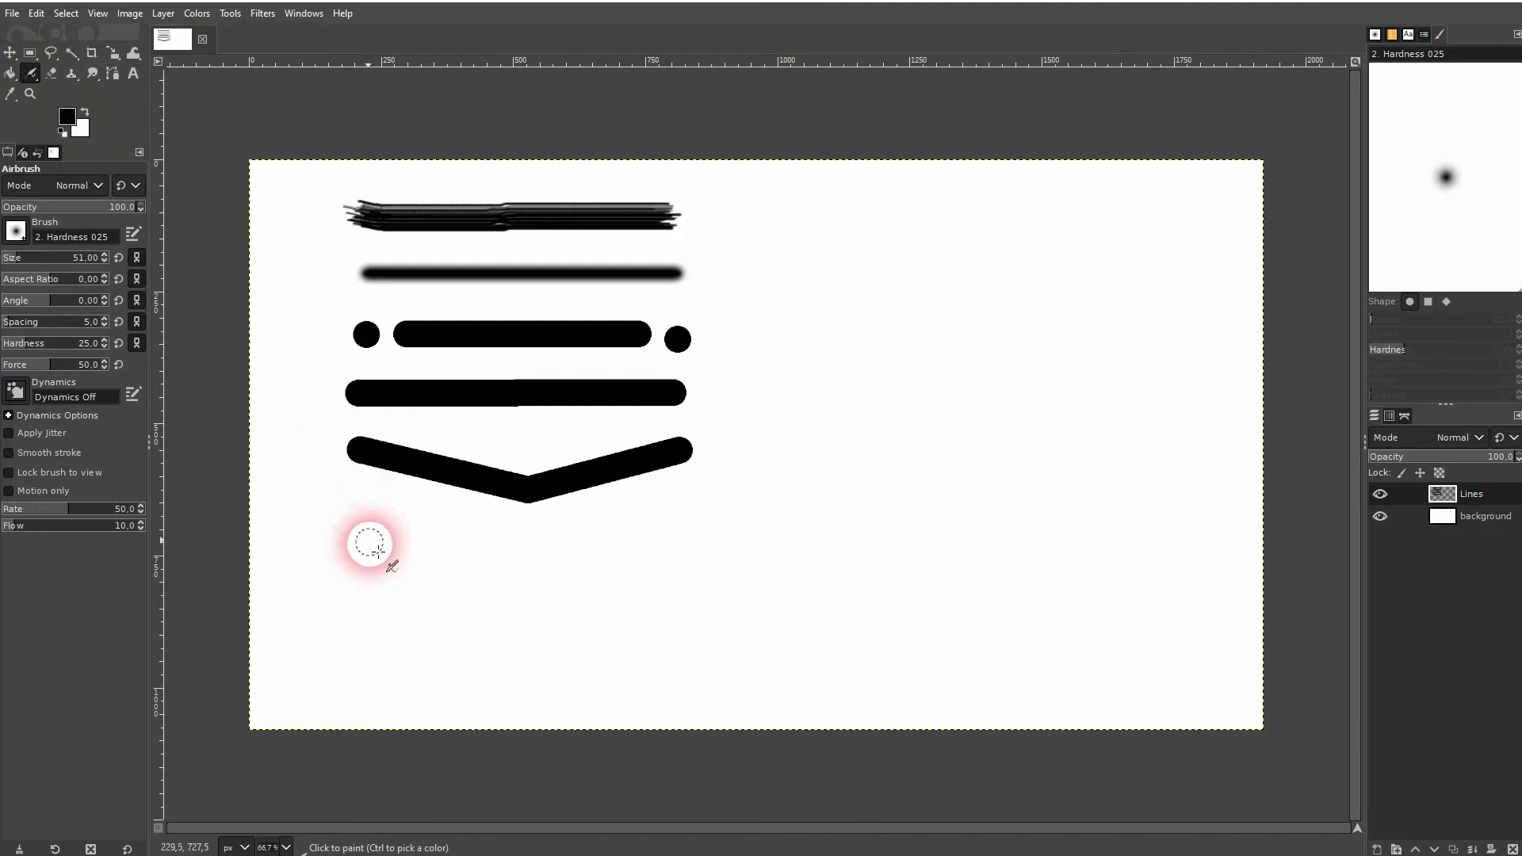
drag(359, 551, 680, 554)
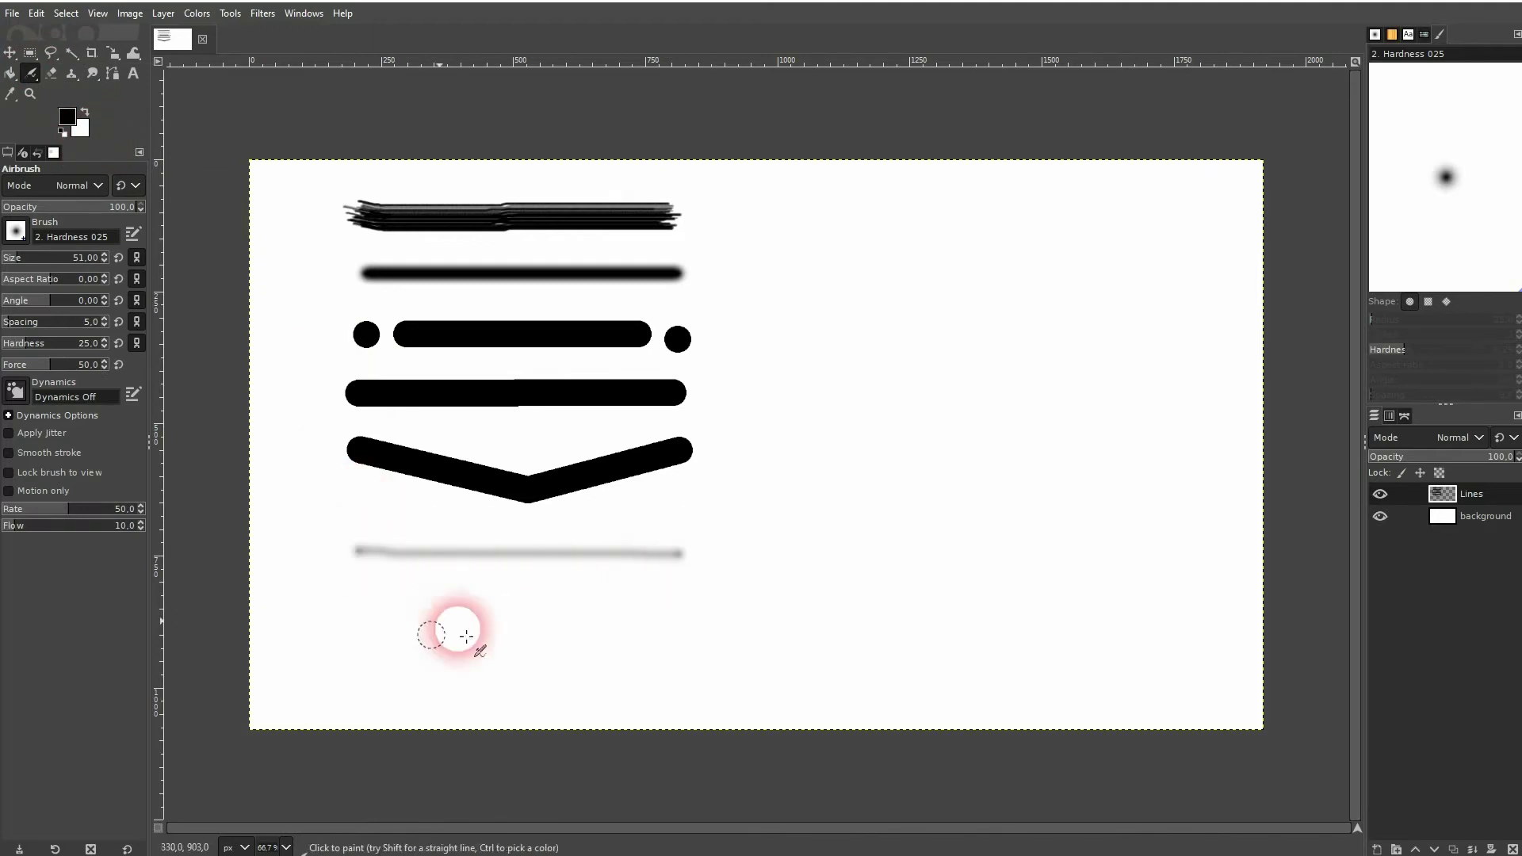
- With the Ink tool, draw a straight ink line across below the grey line
click(28, 76)
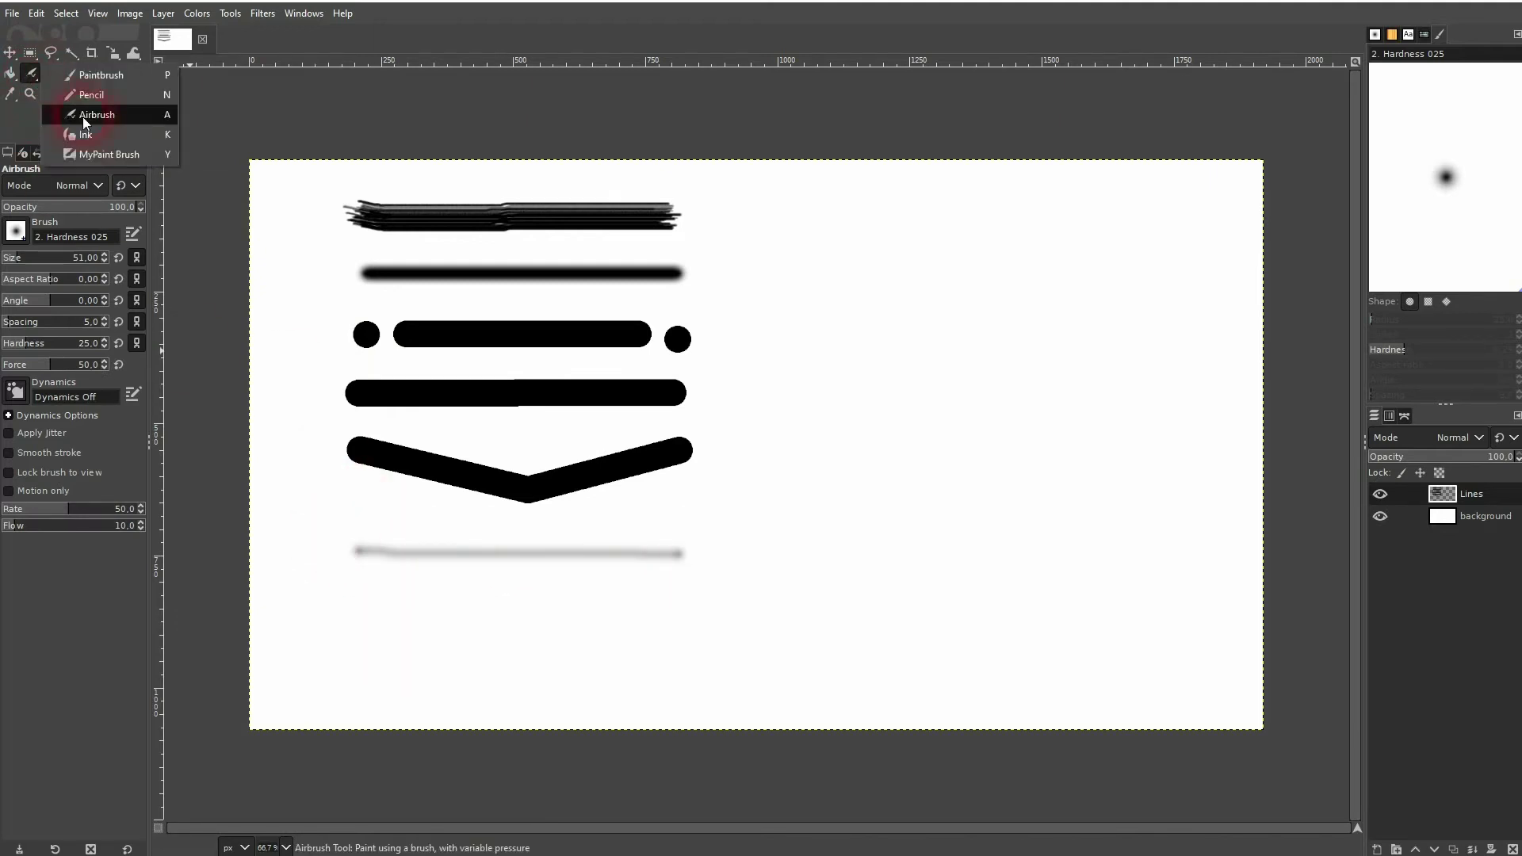
click(108, 135)
click(363, 605)
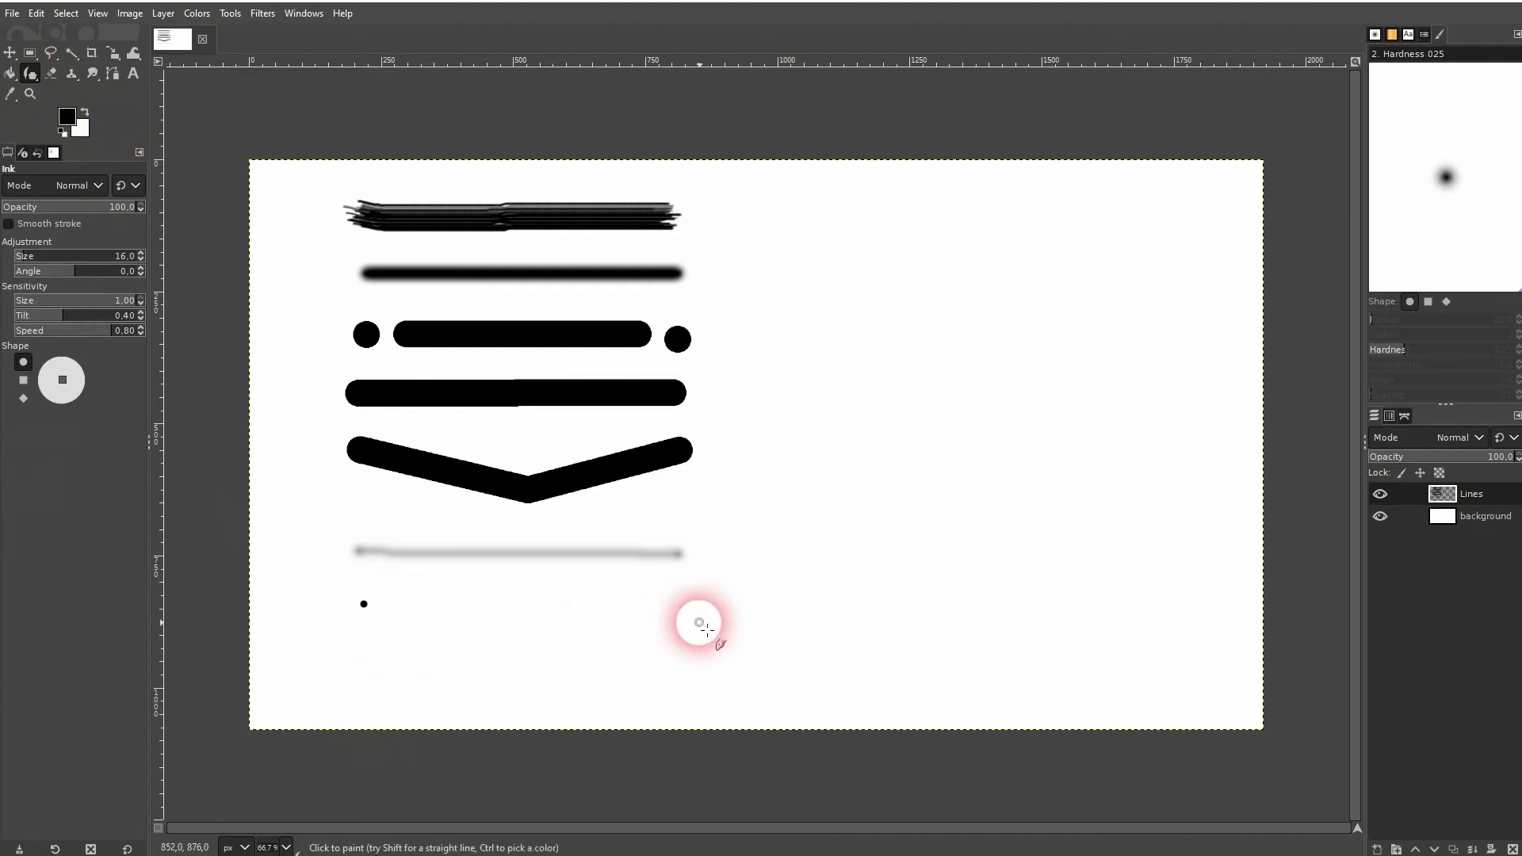
shift+click(680, 611)
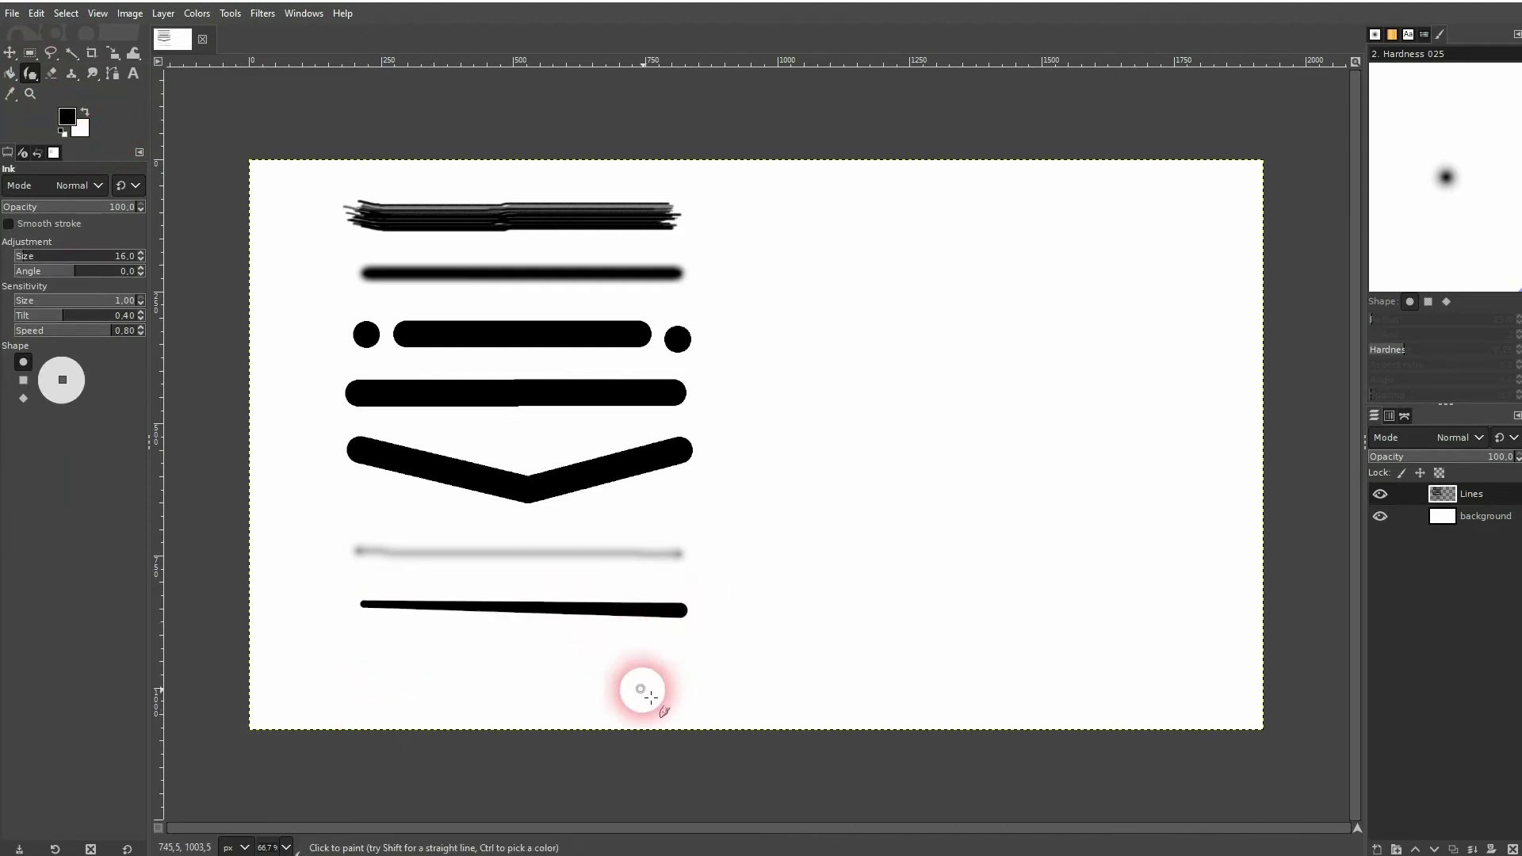
- Draw a second ink line leftward, then a zigzag of straight segments closing back at its right end
click(680, 651)
shift+click(367, 654)
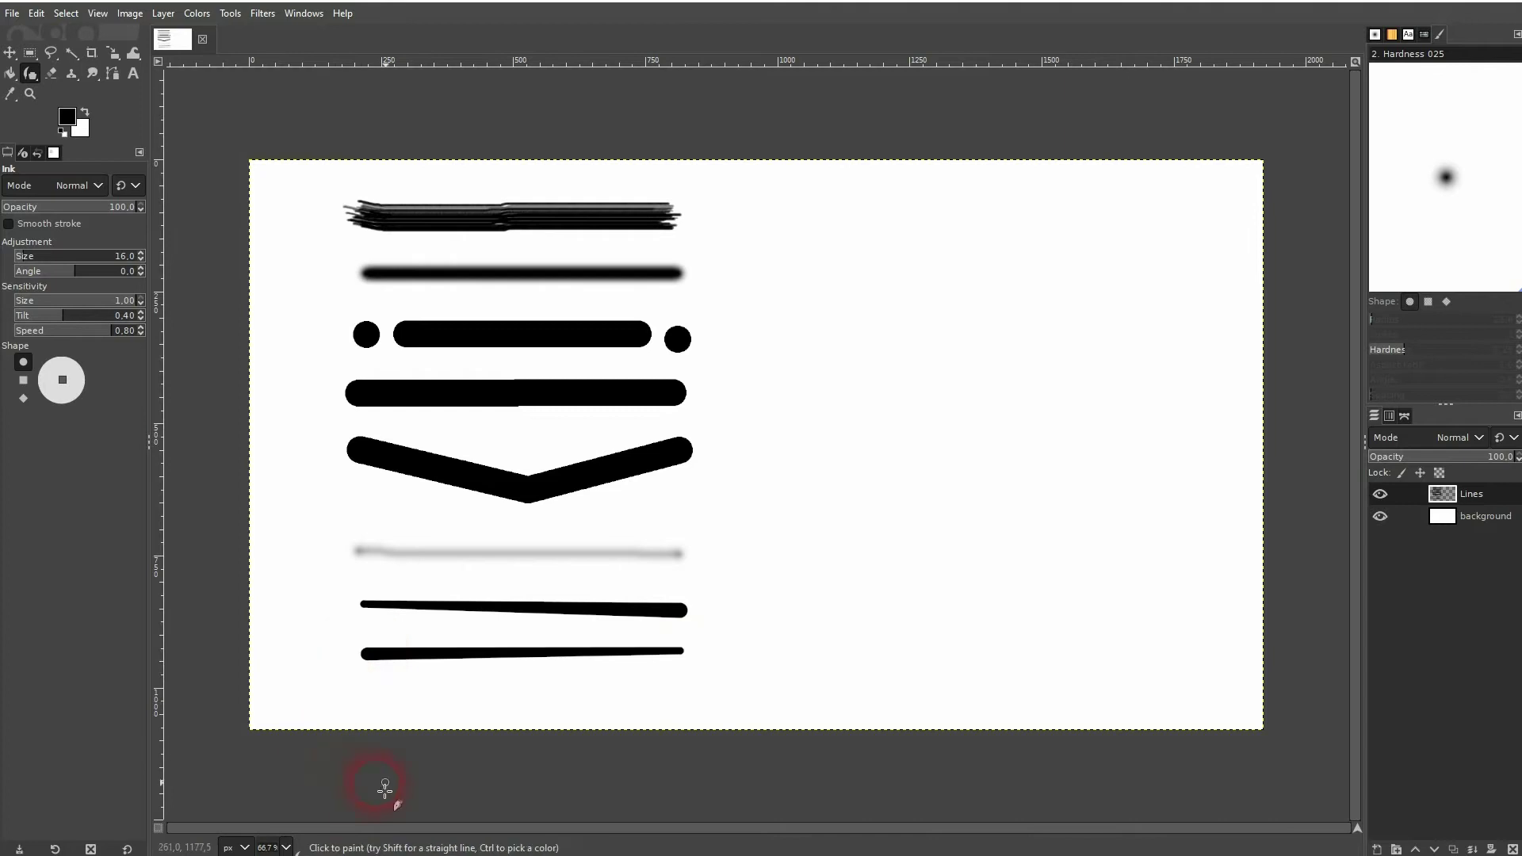
shift+click(457, 722)
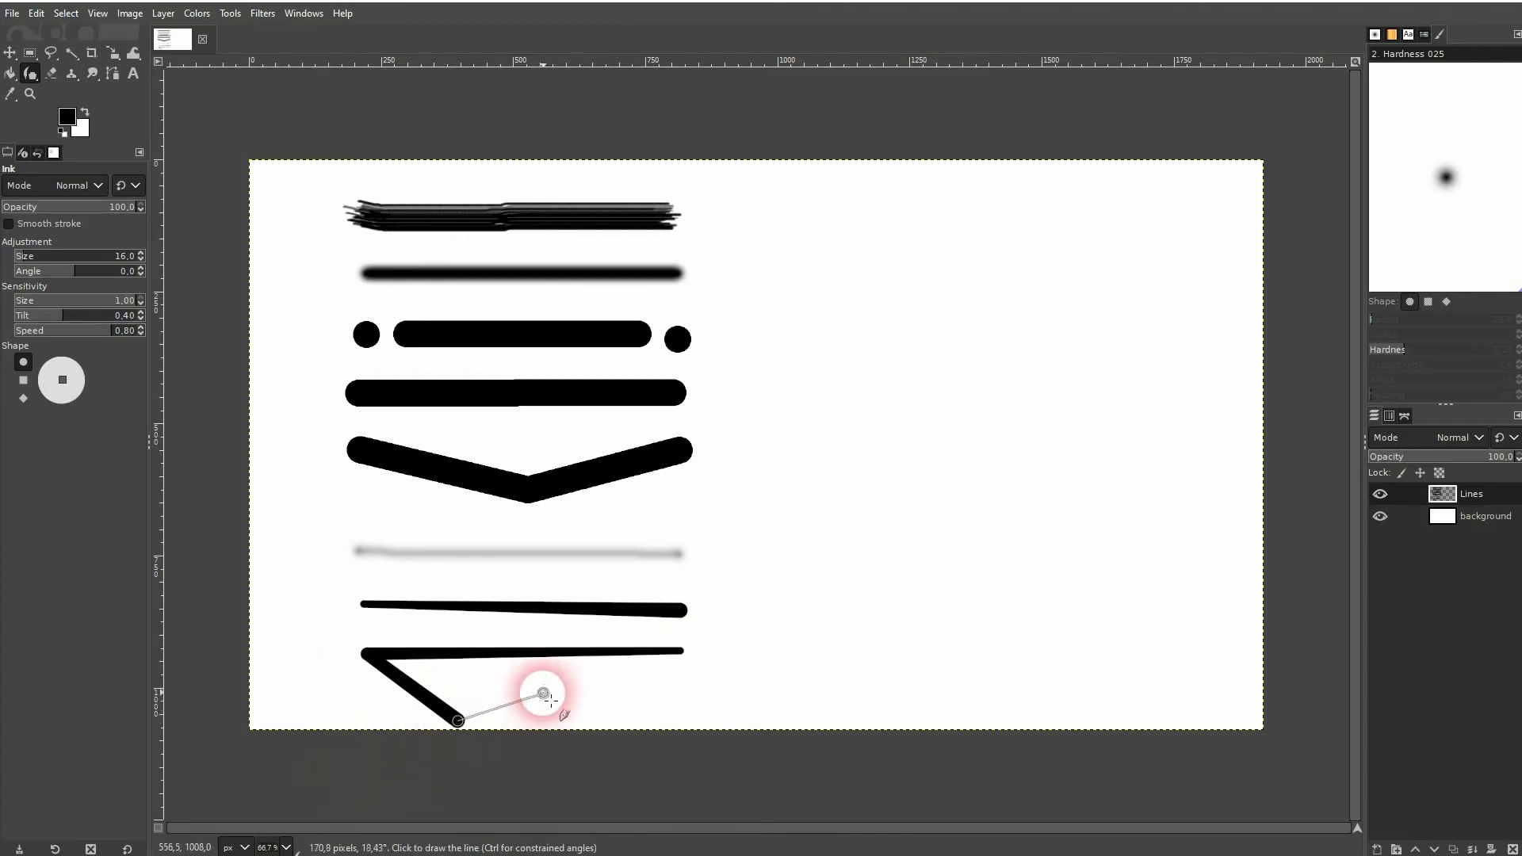
shift+click(543, 688)
shift+click(615, 725)
shift+click(681, 648)
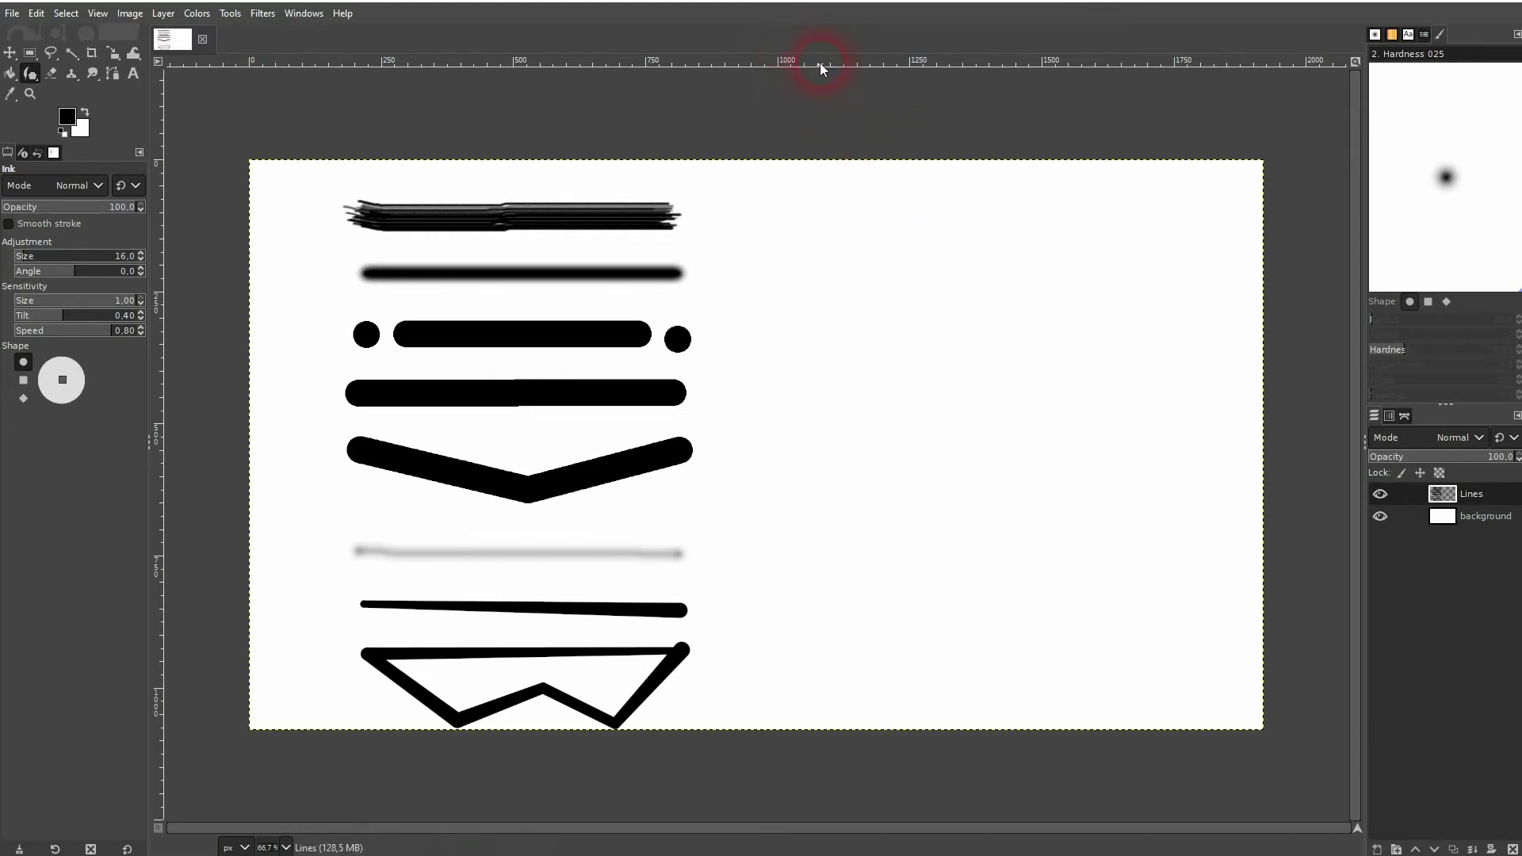
- Drag a horizontal guide below the soft stroke and enable View > Snap to Guides
mouse_move(819, 63)
mouse_down()
mouse_move(901, 309)
mouse_move(922, 311)
mouse_up()
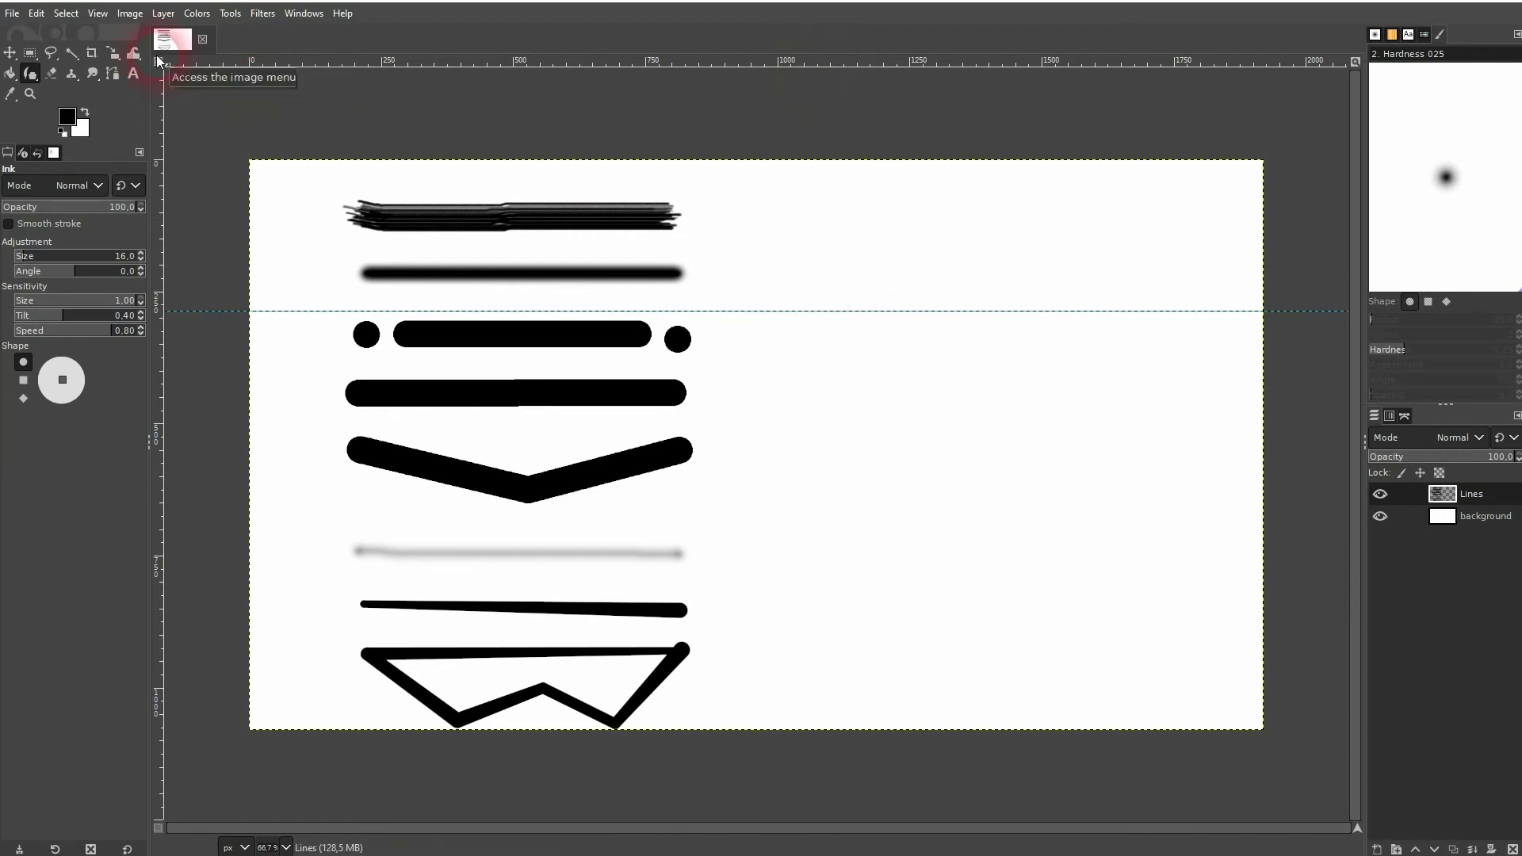
click(98, 13)
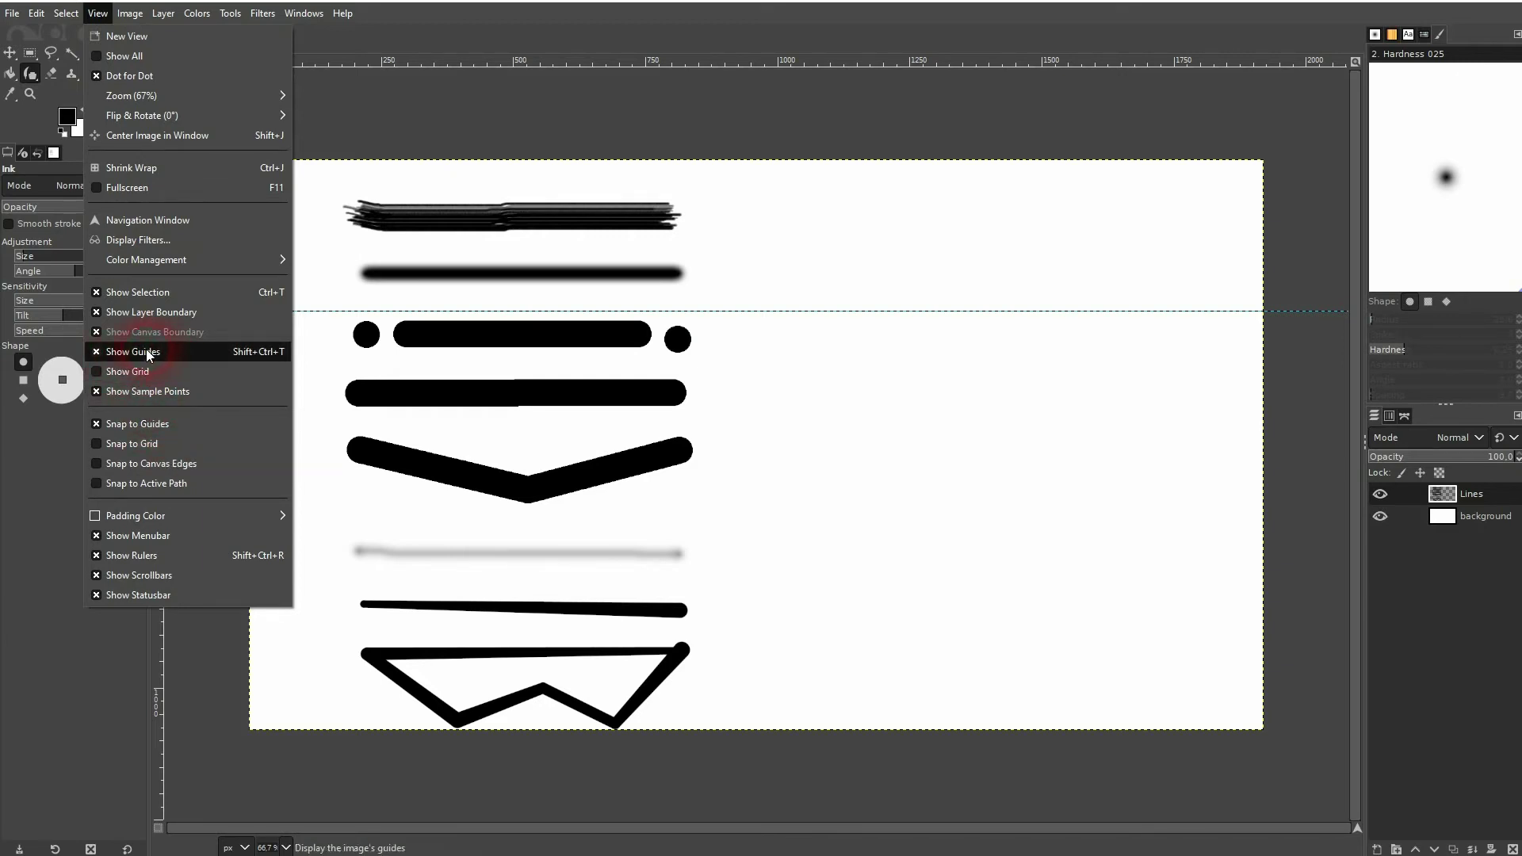
click(882, 32)
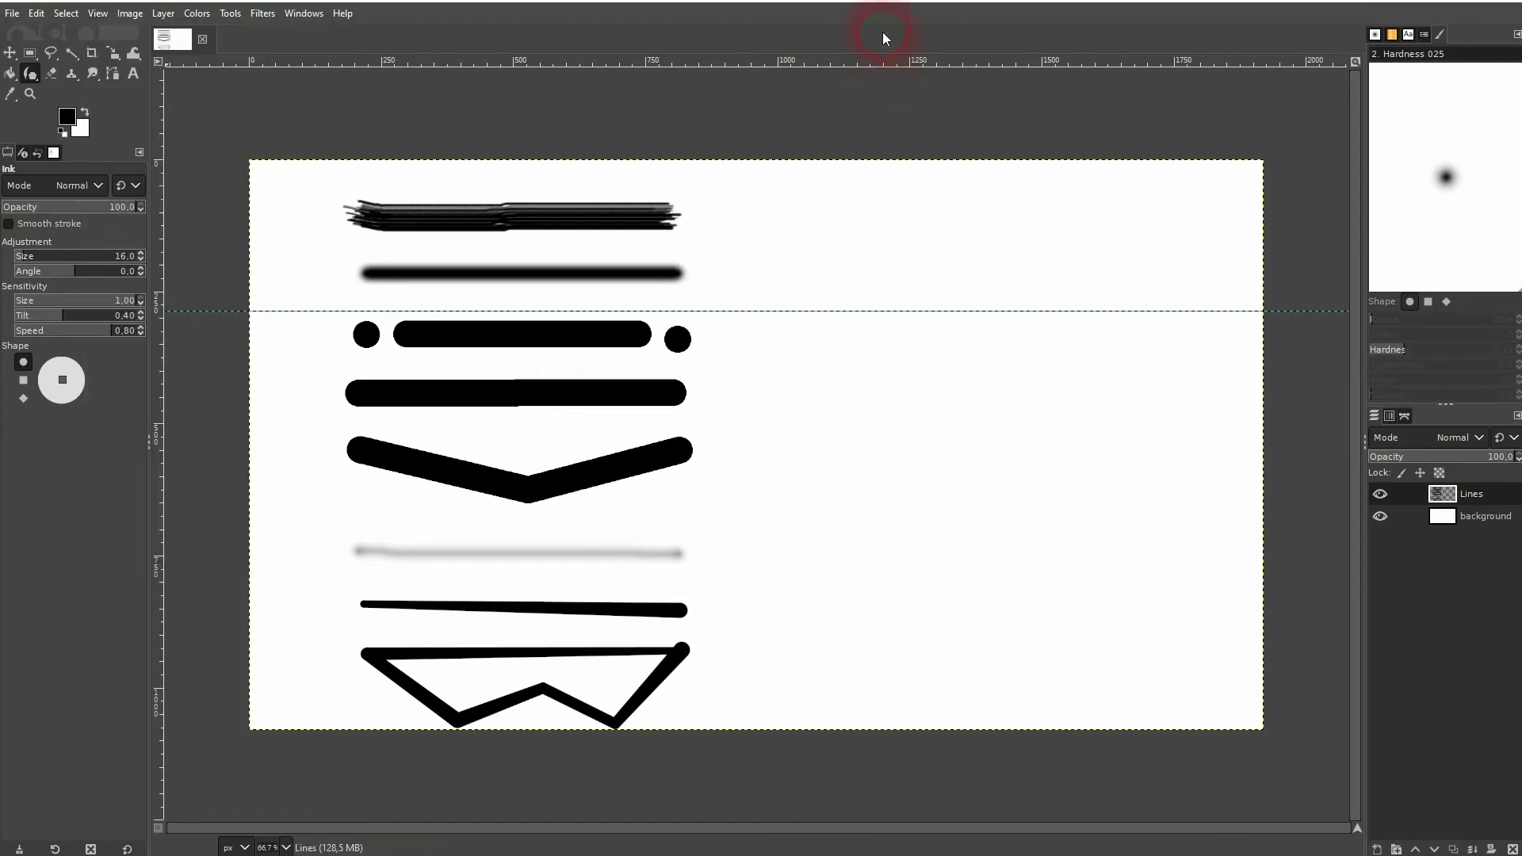
- With the Pencil, draw a straight bar along the horizontal guide and a vertical bar down a new guide
click(33, 79)
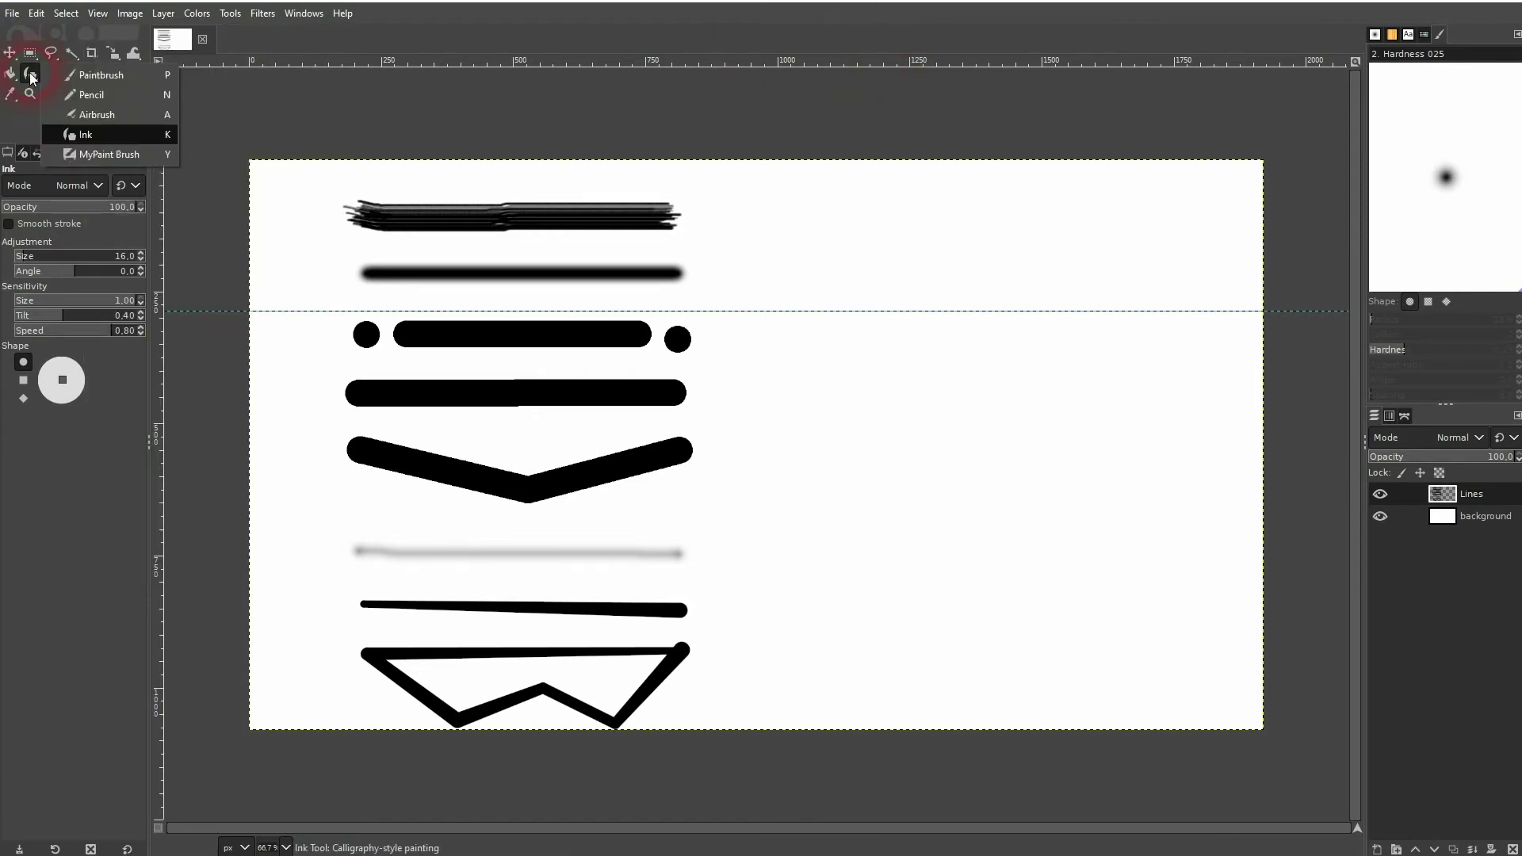
click(88, 103)
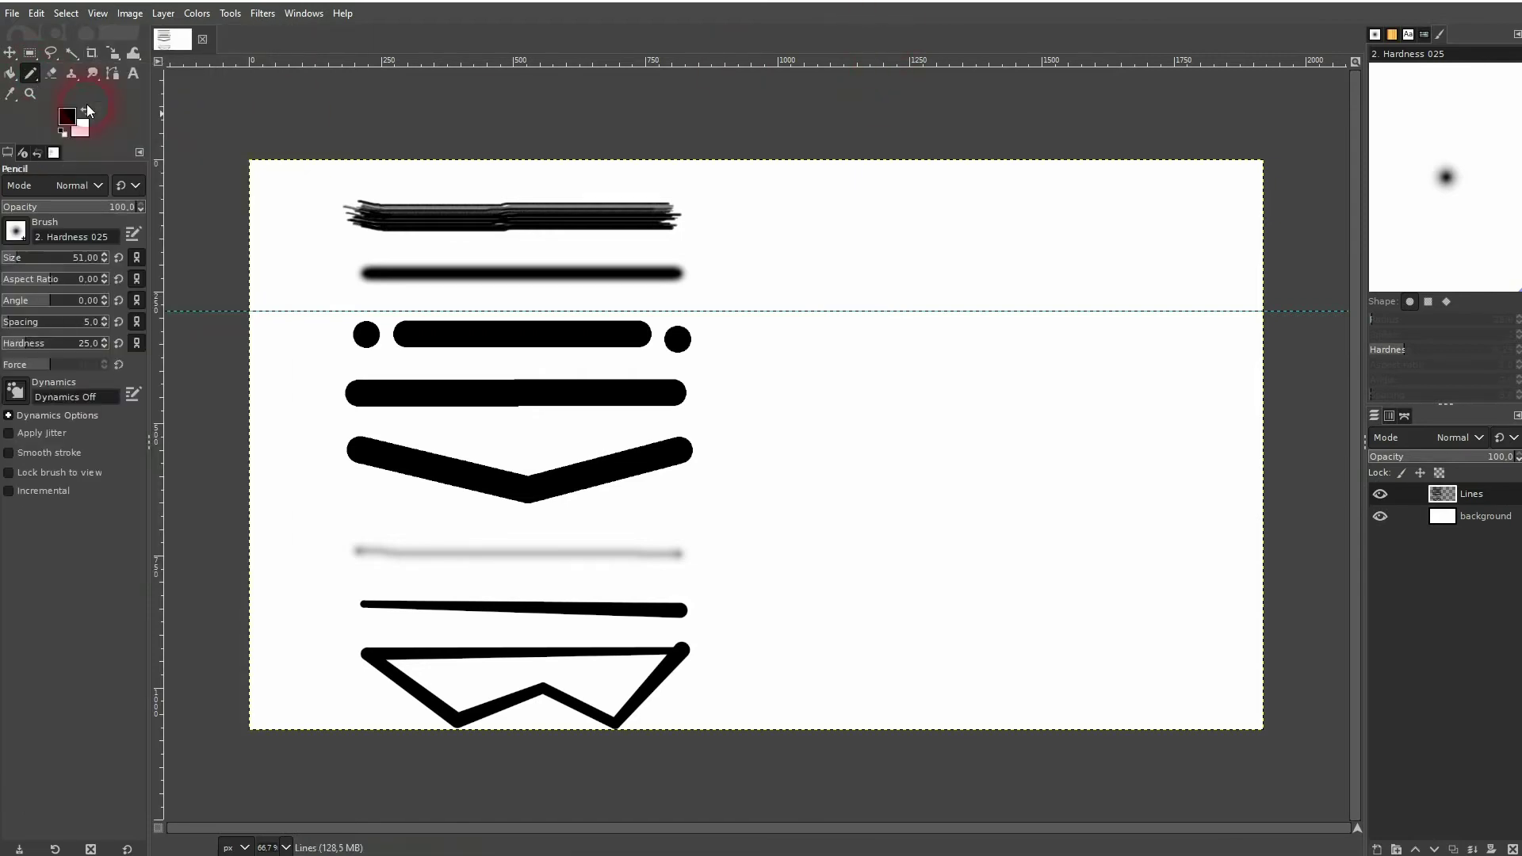
click(843, 310)
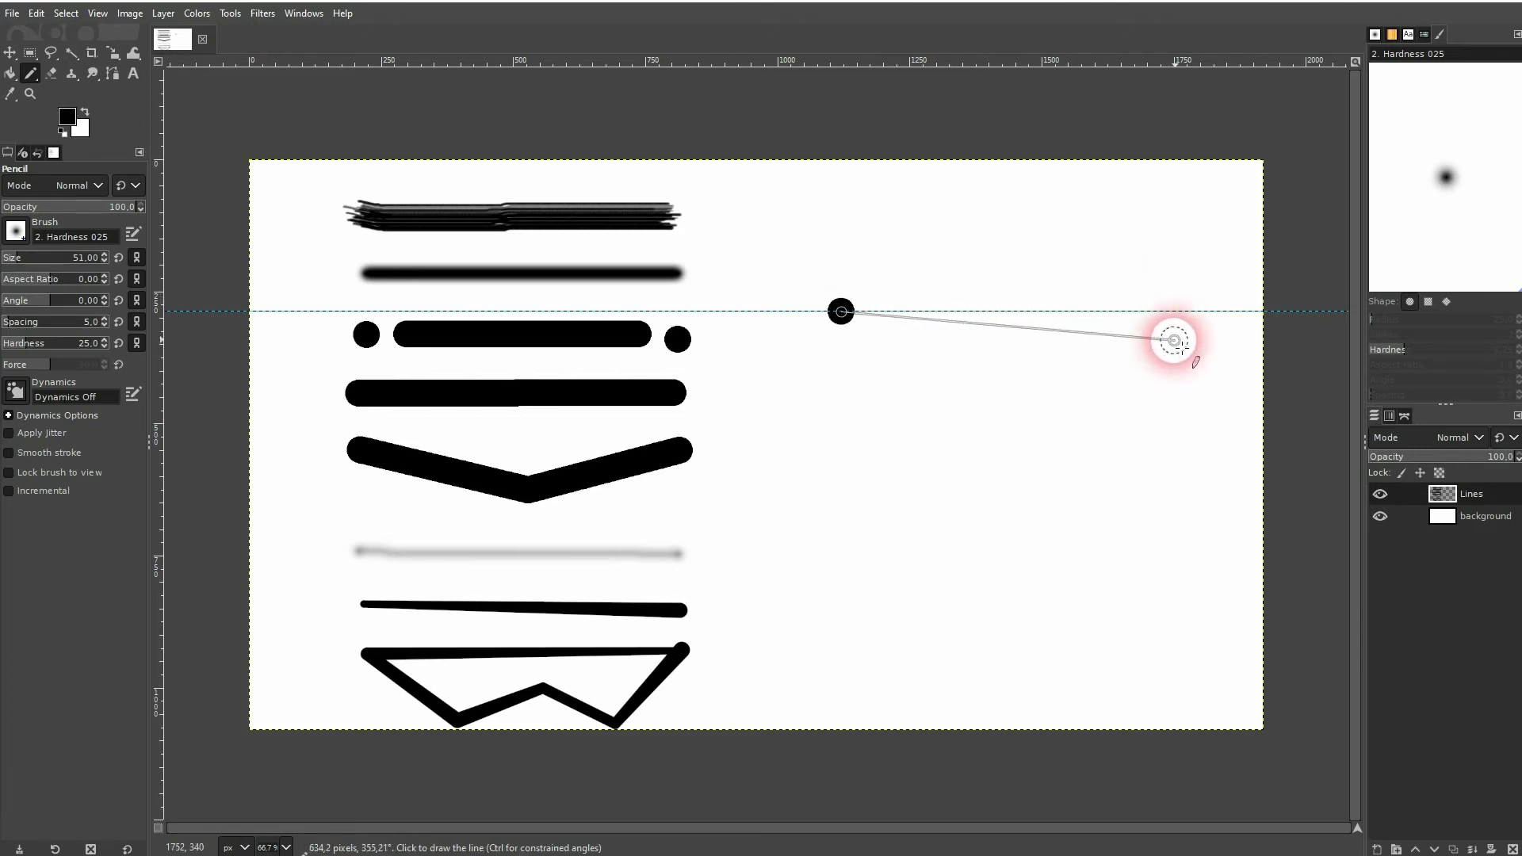
shift+click(1179, 312)
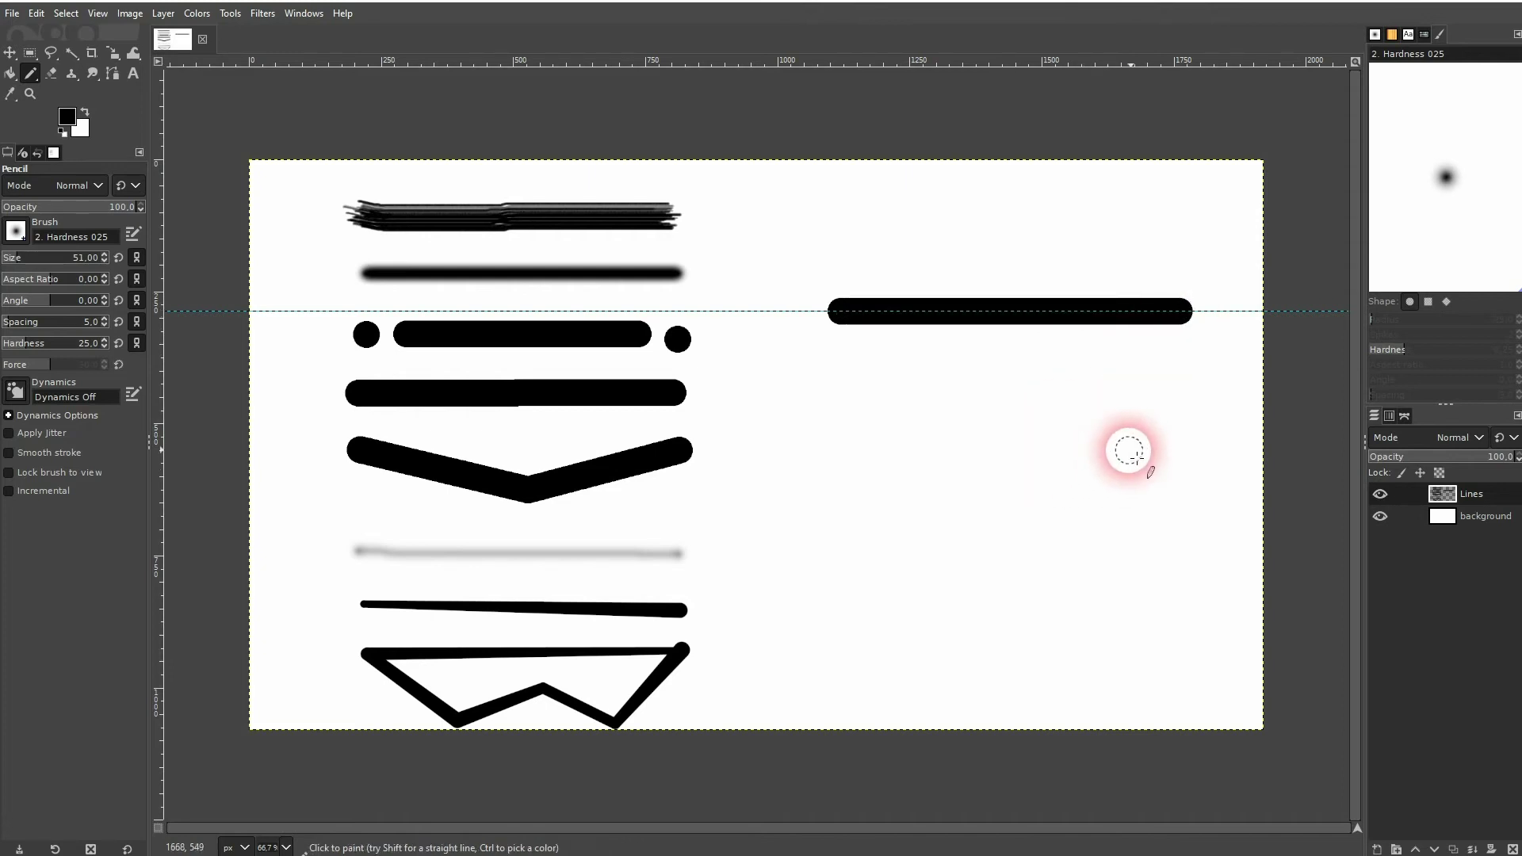
mouse_move(157, 250)
mouse_down()
mouse_move(777, 394)
mouse_move(868, 436)
mouse_up()
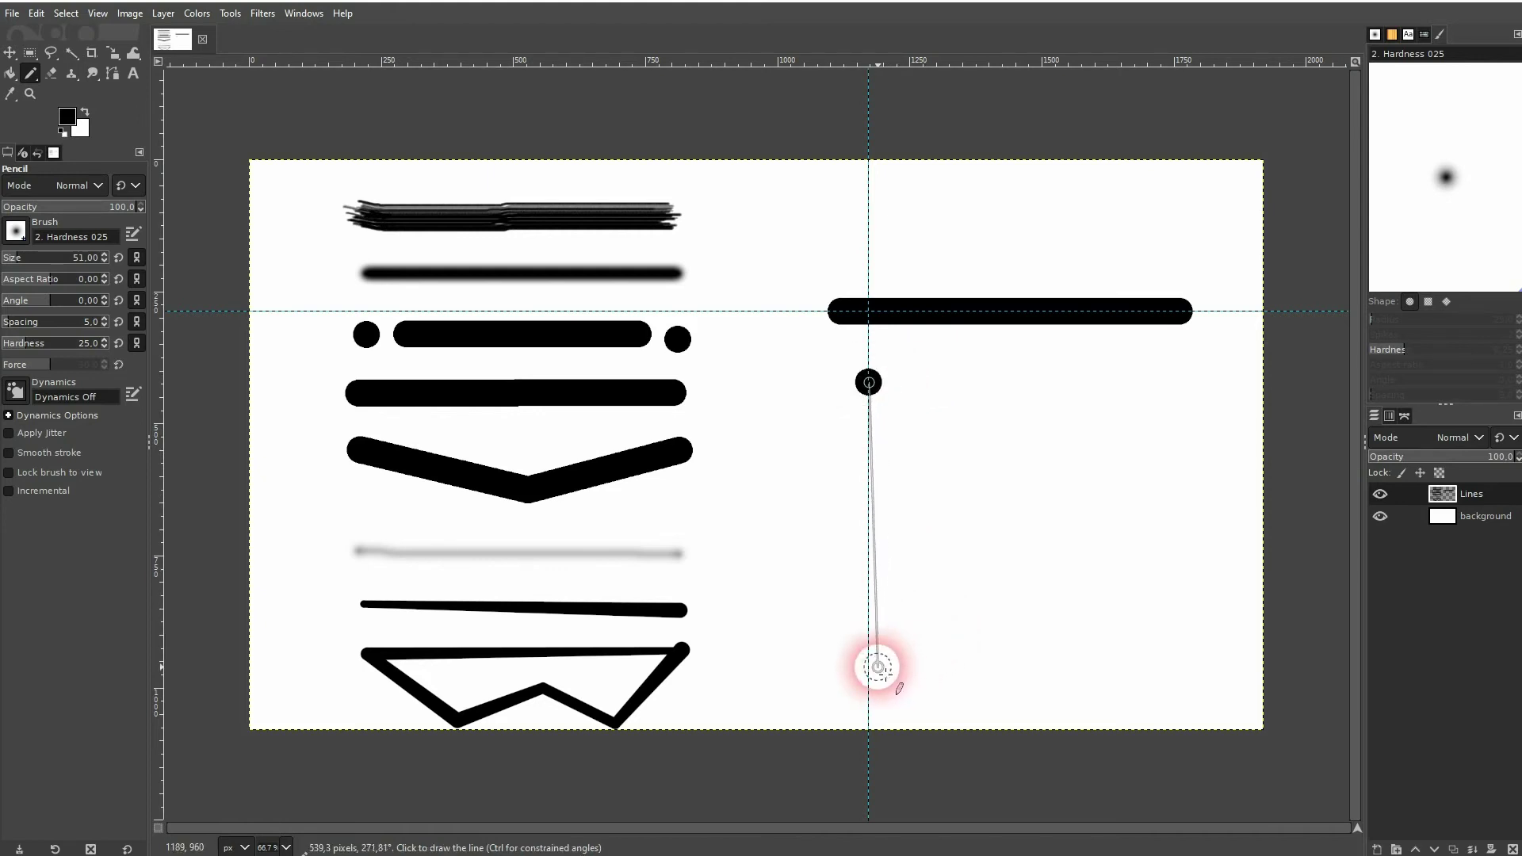
shift+click(868, 664)
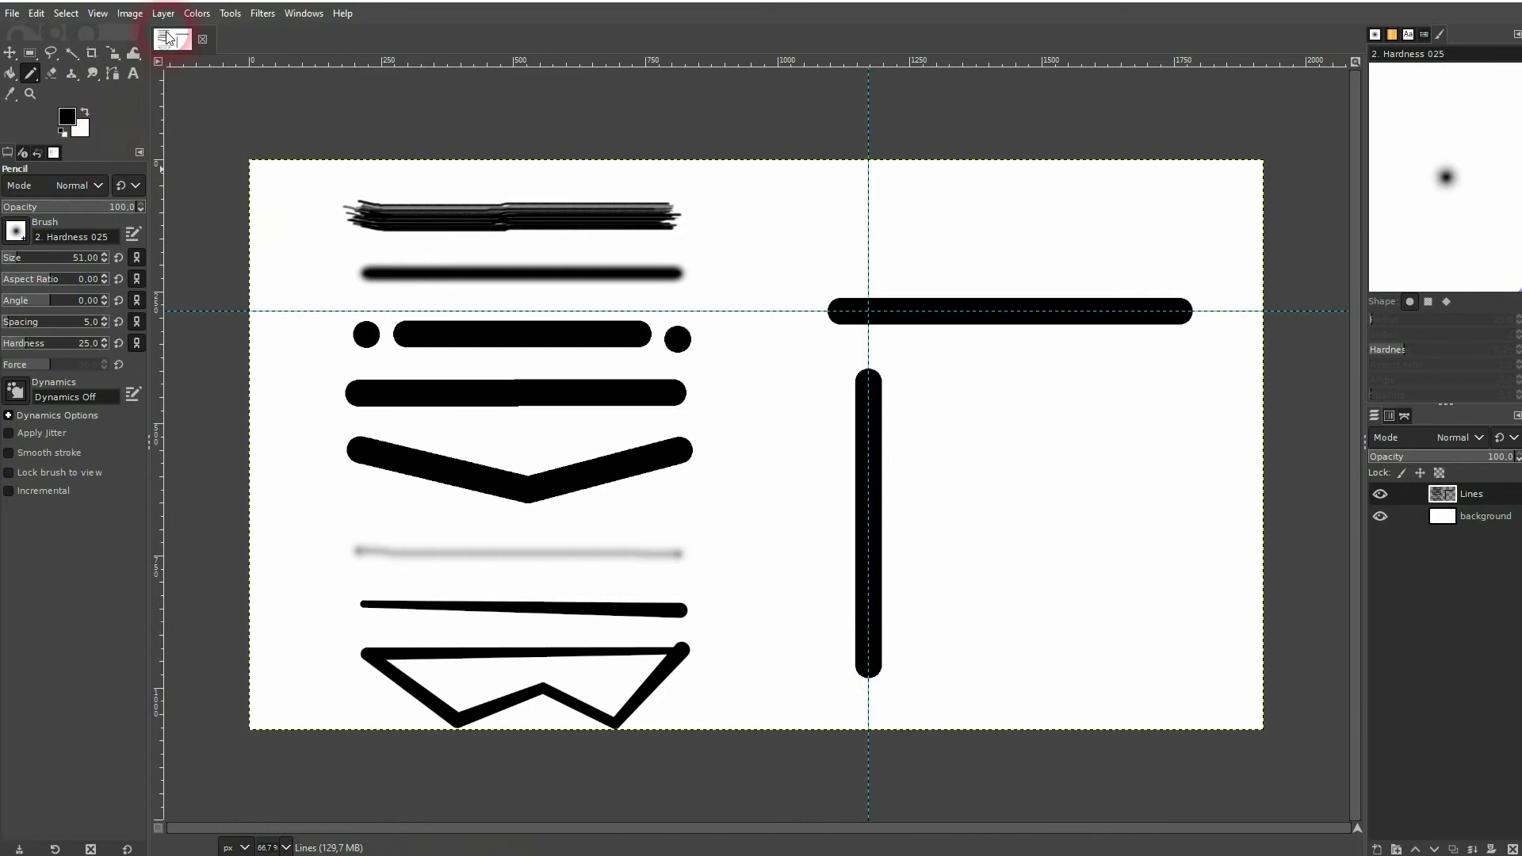
- Drag both guides back onto the rulers, then toggle the Lines layer's visibility off and on
click(11, 54)
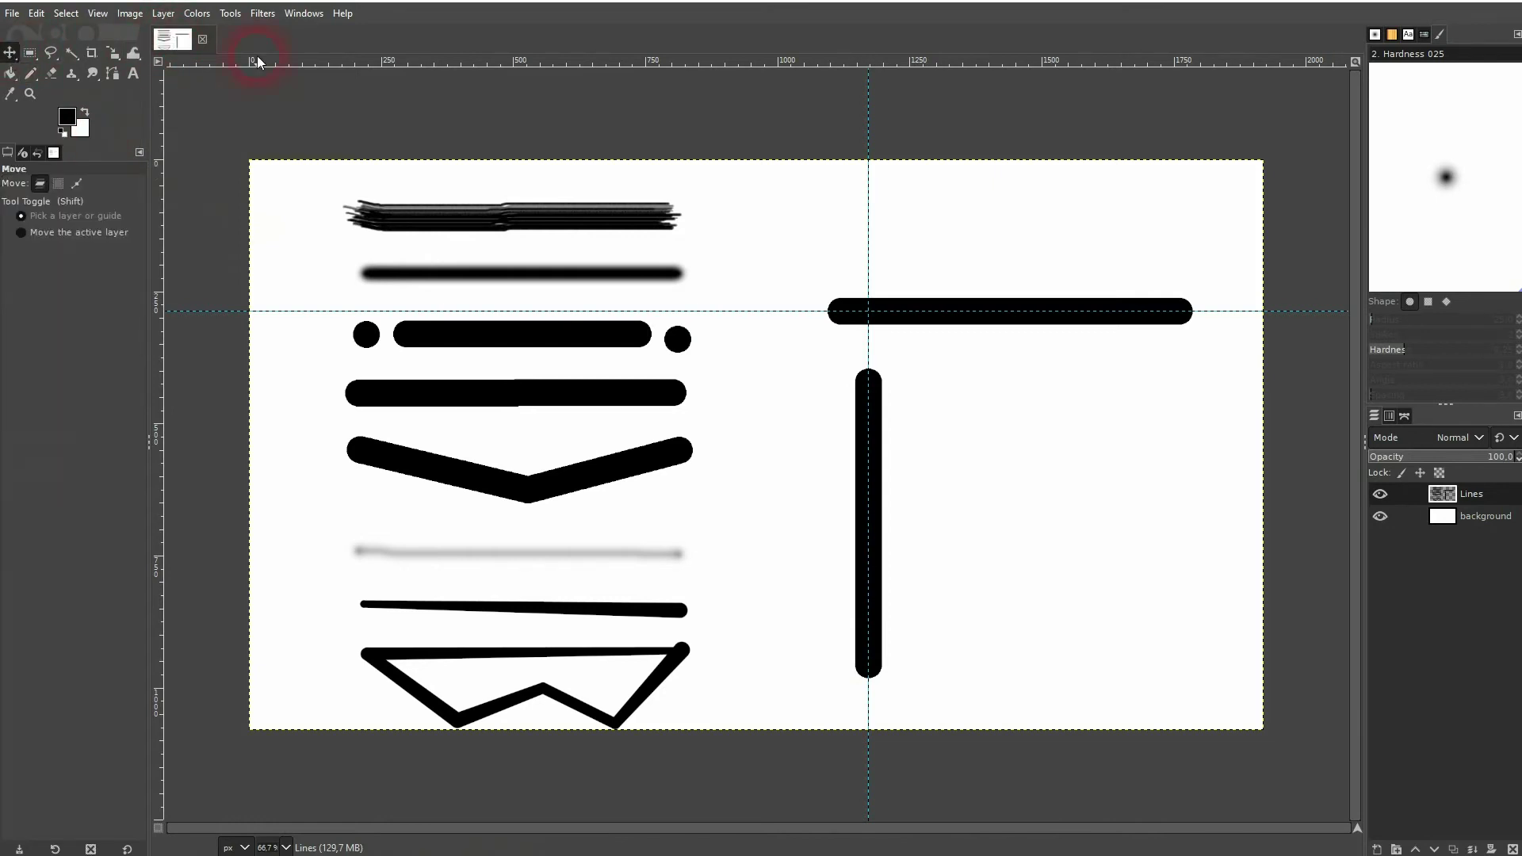
drag(877, 131, 158, 193)
drag(788, 311, 789, 63)
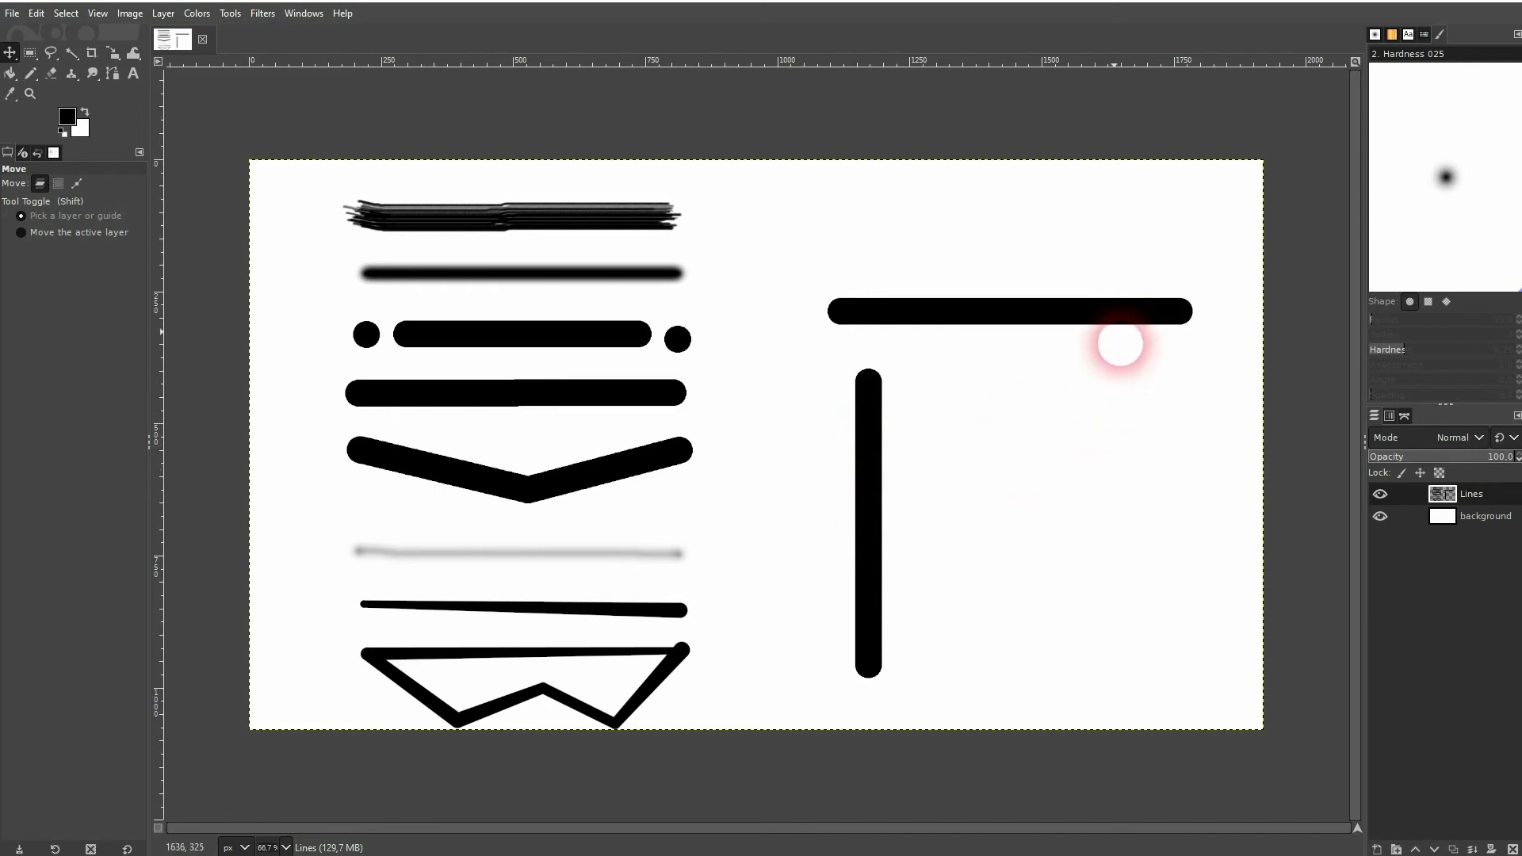
click(1380, 494)
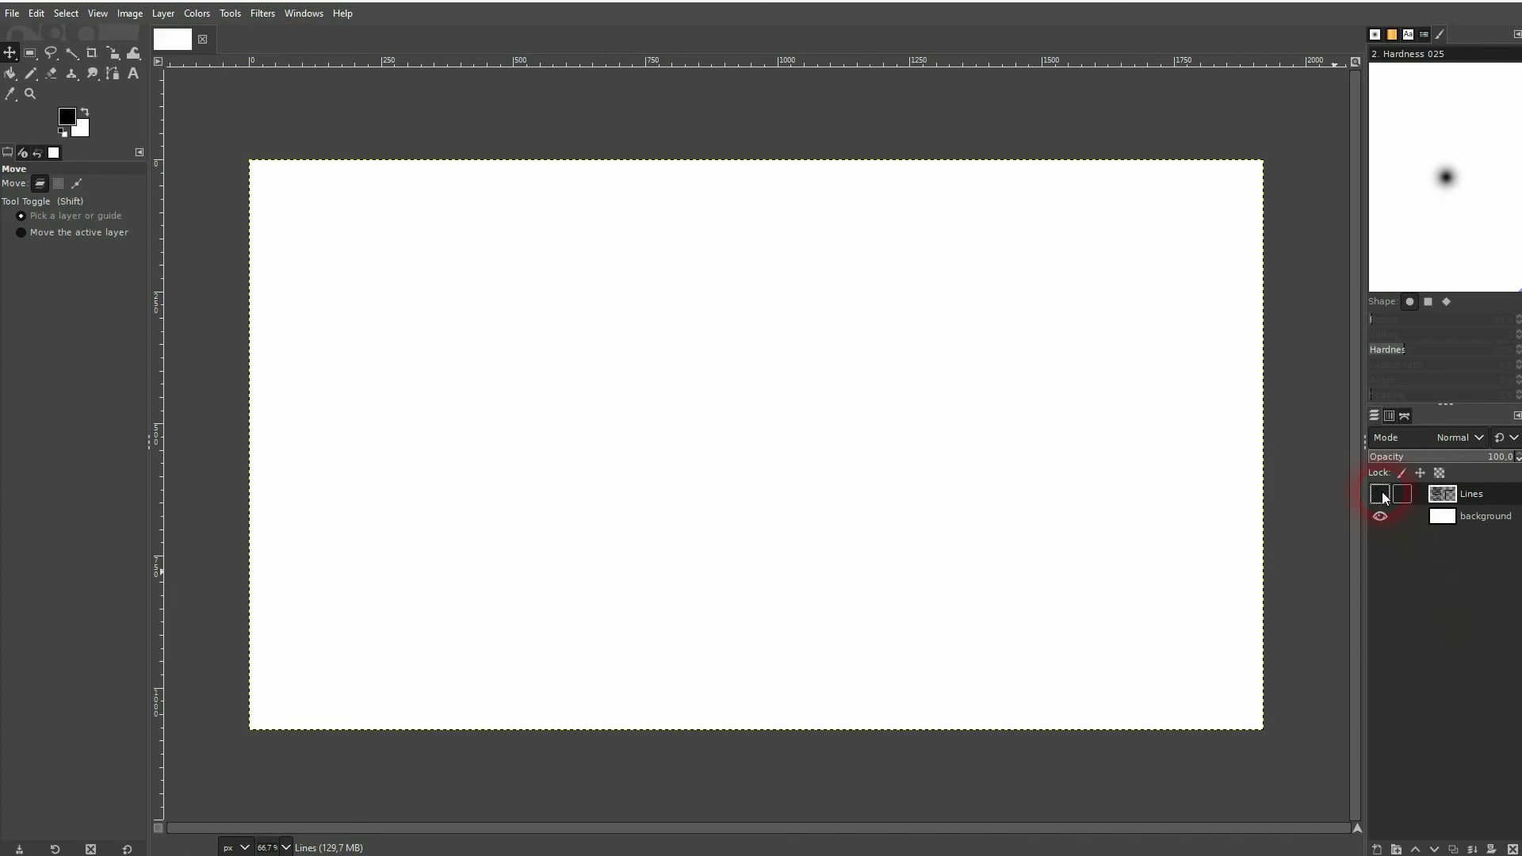
click(1380, 494)
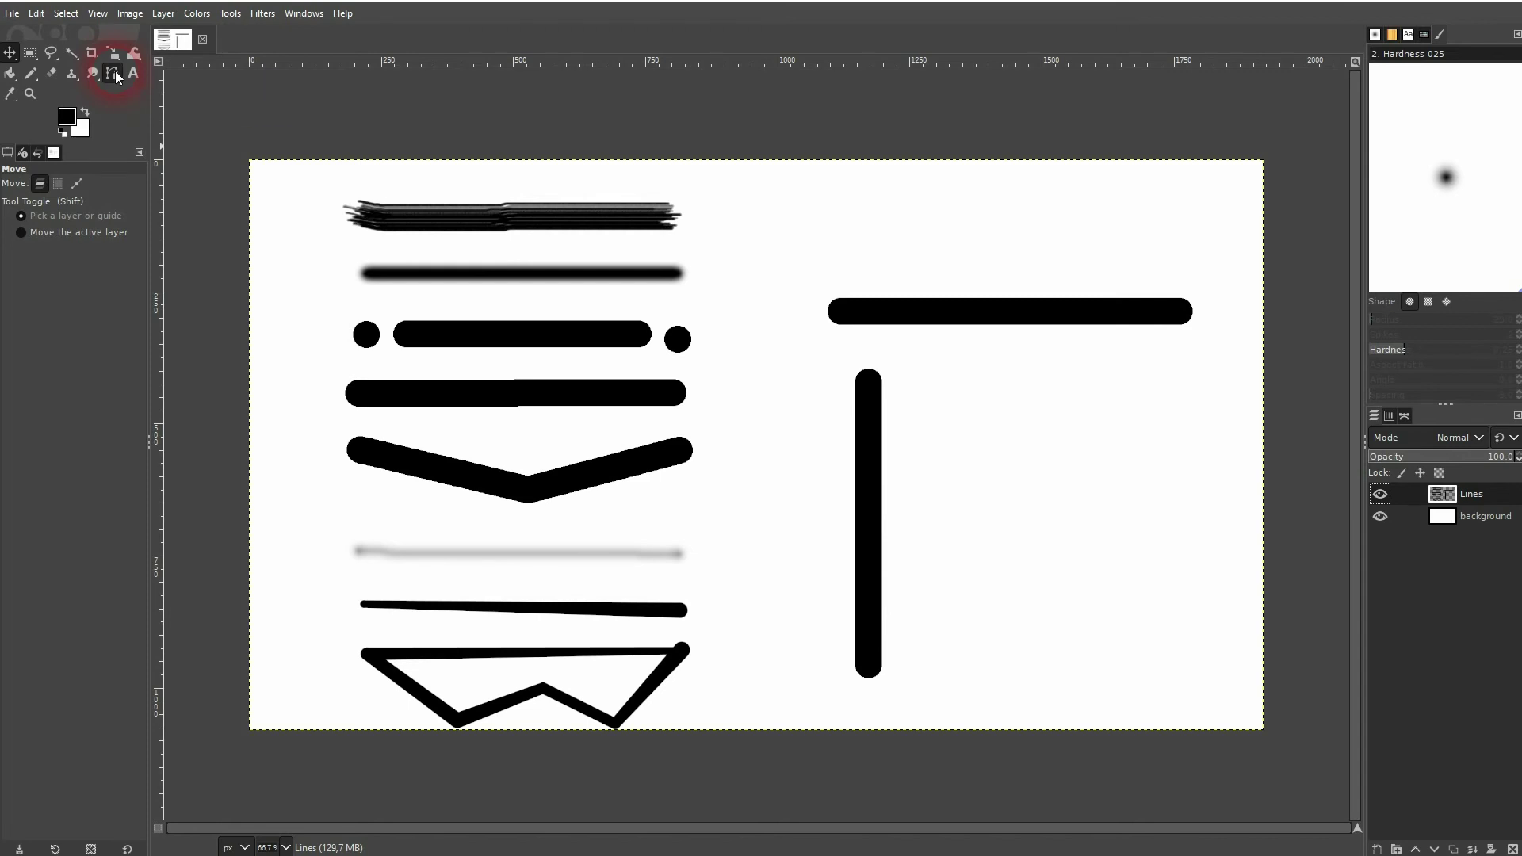
- Draw a straight two-anchor path right of the vertical bar, then start another path lower down
click(116, 69)
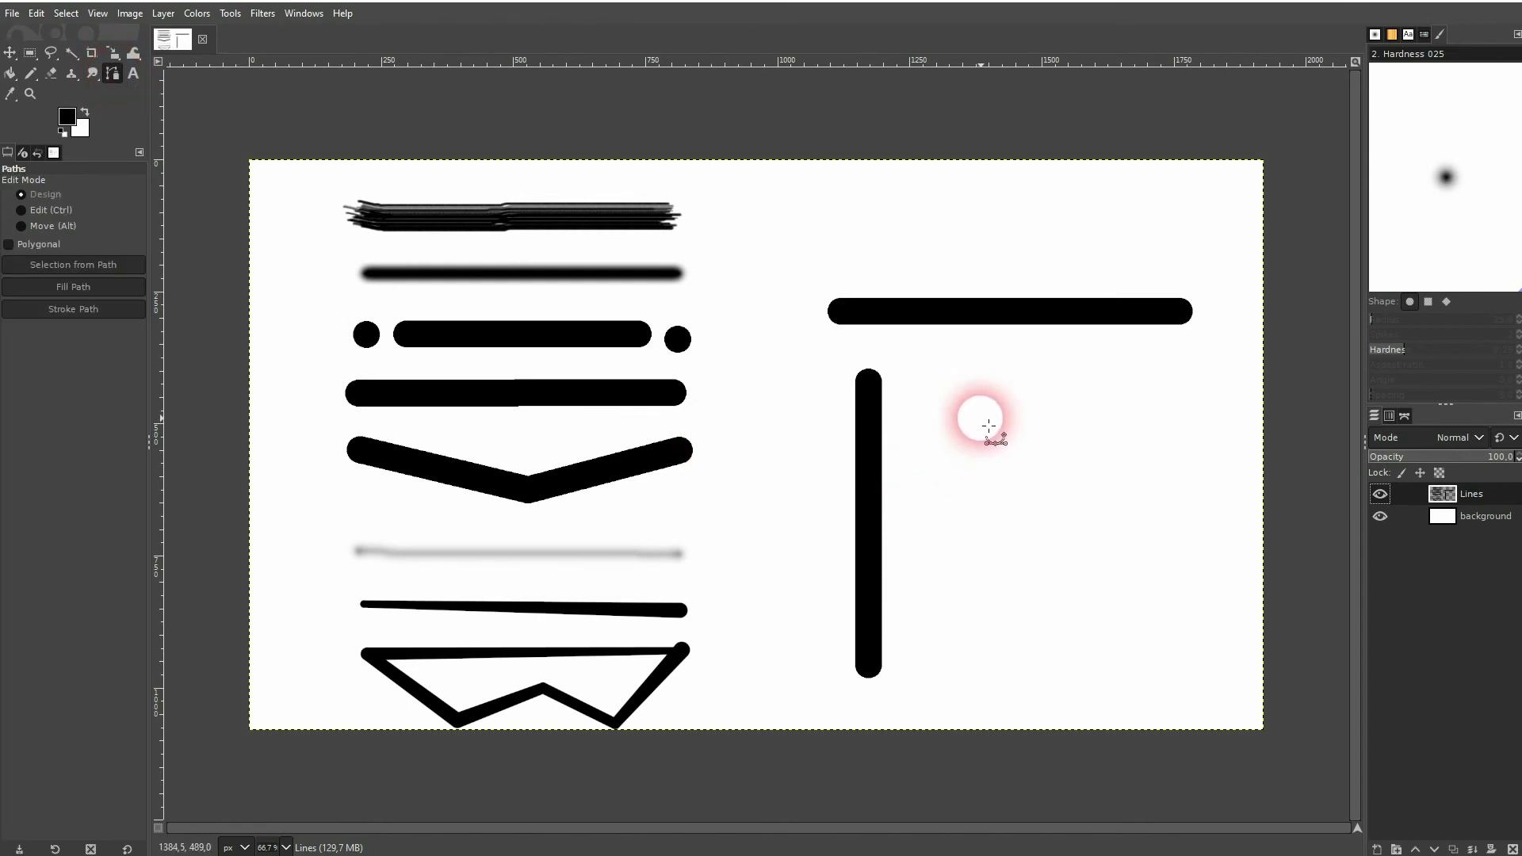
click(1211, 423)
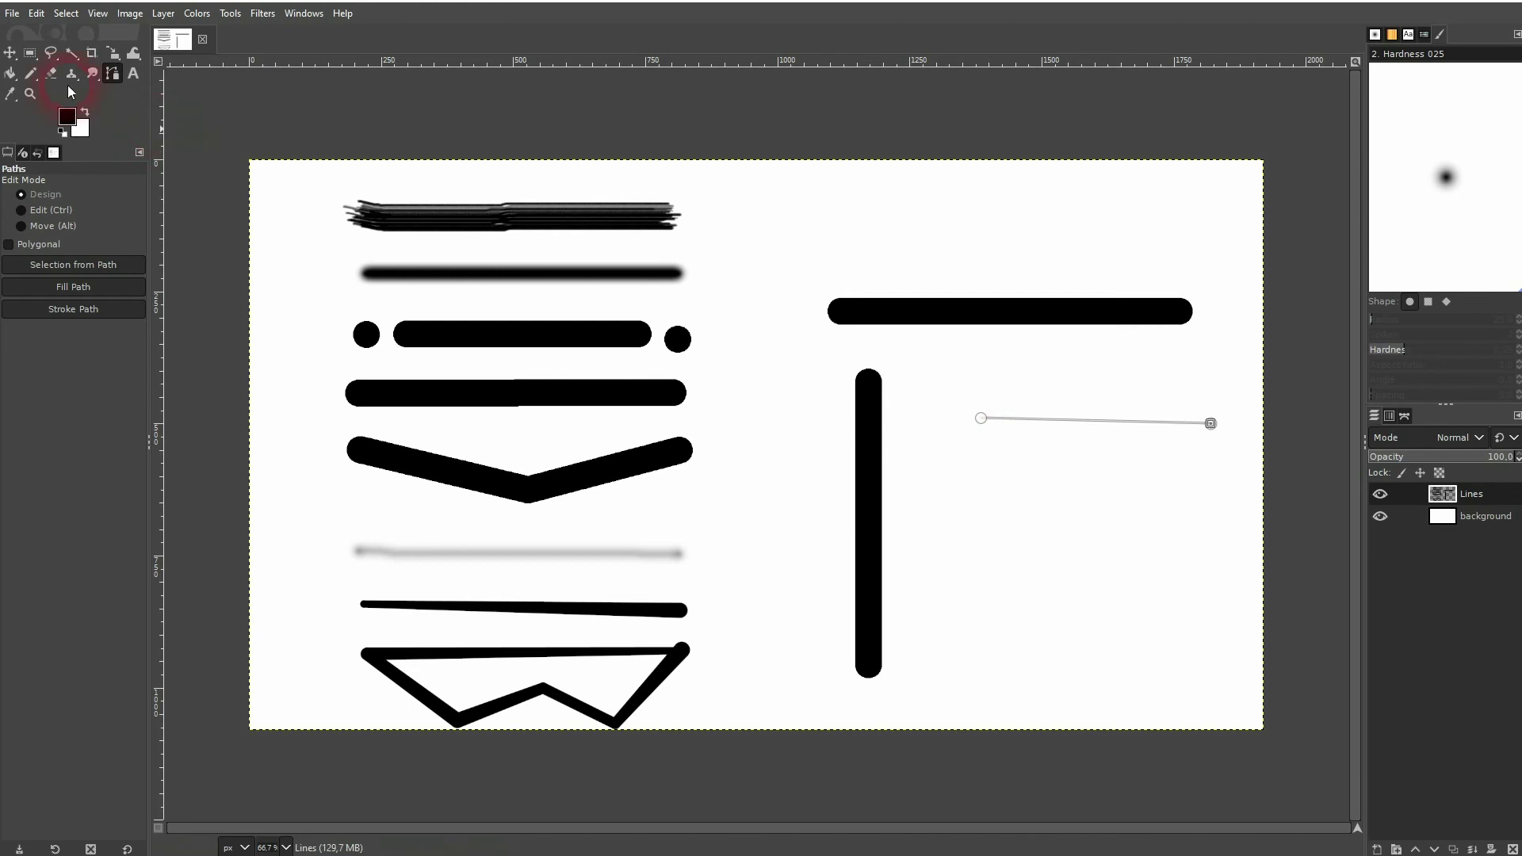
click(10, 53)
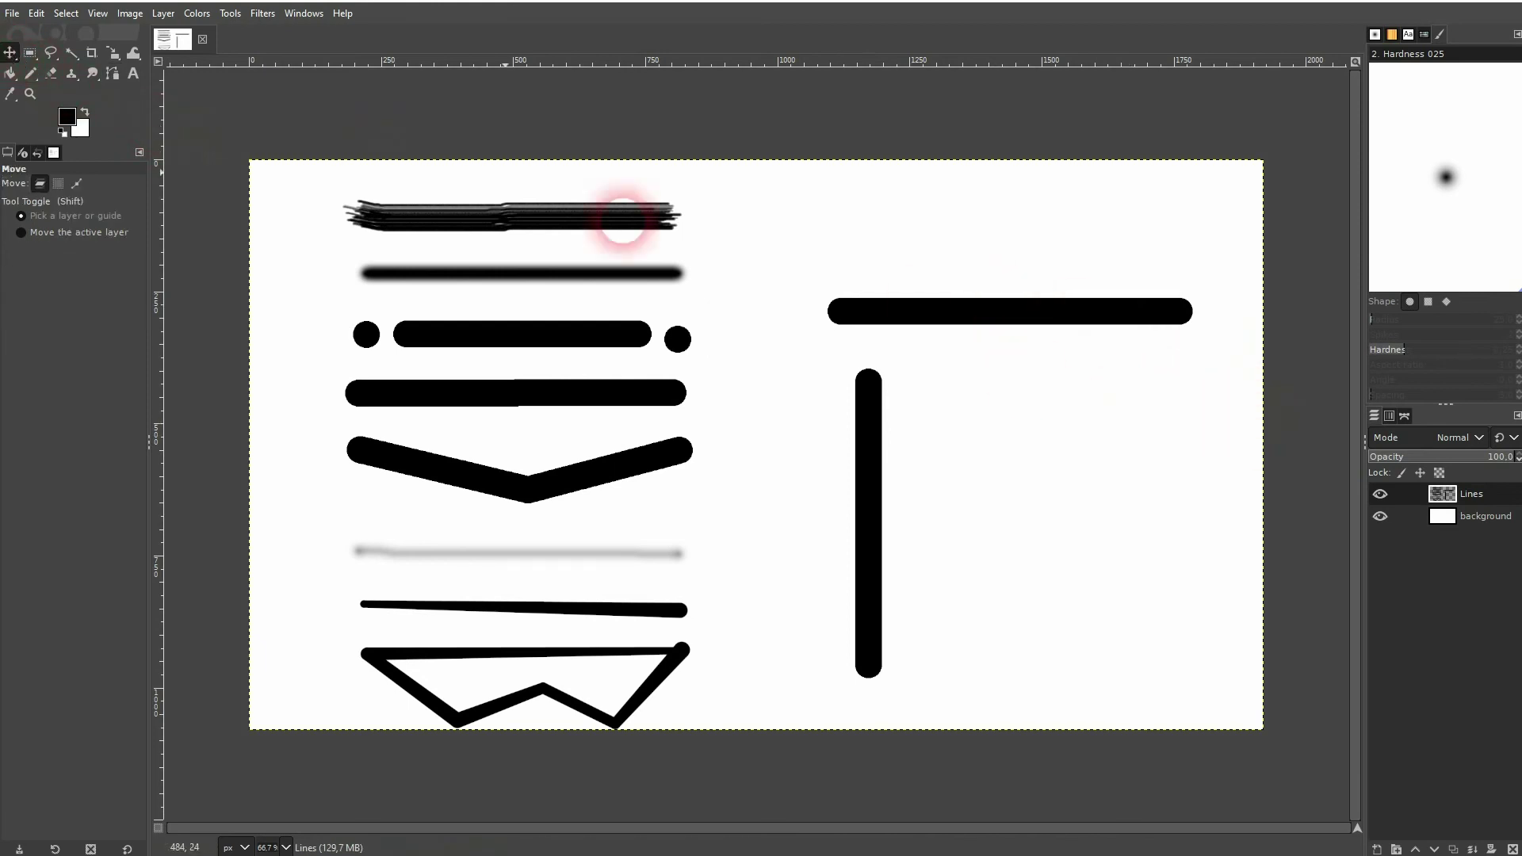
click(113, 73)
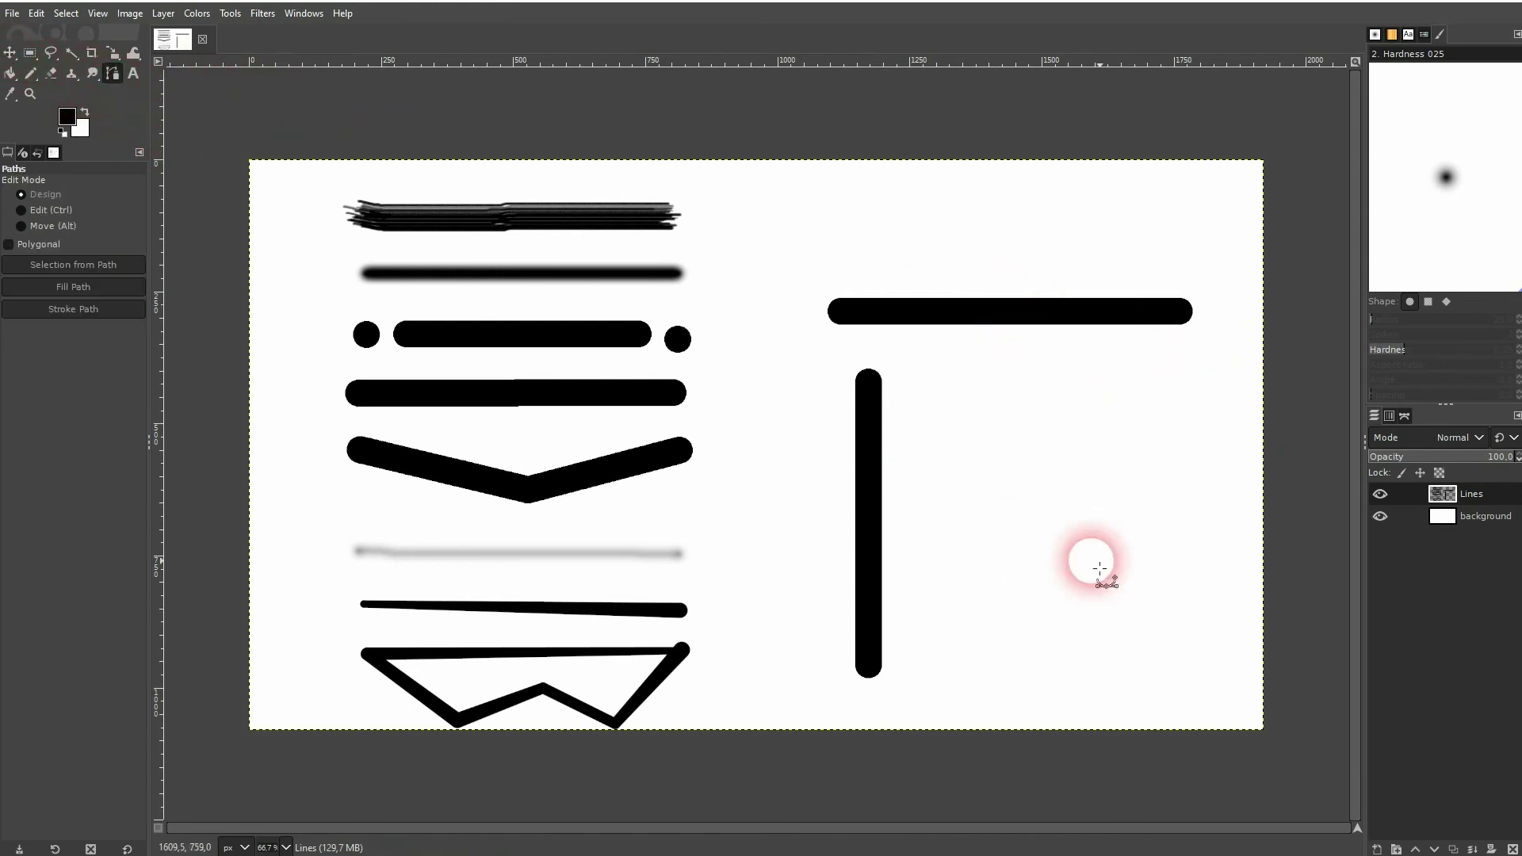
click(986, 484)
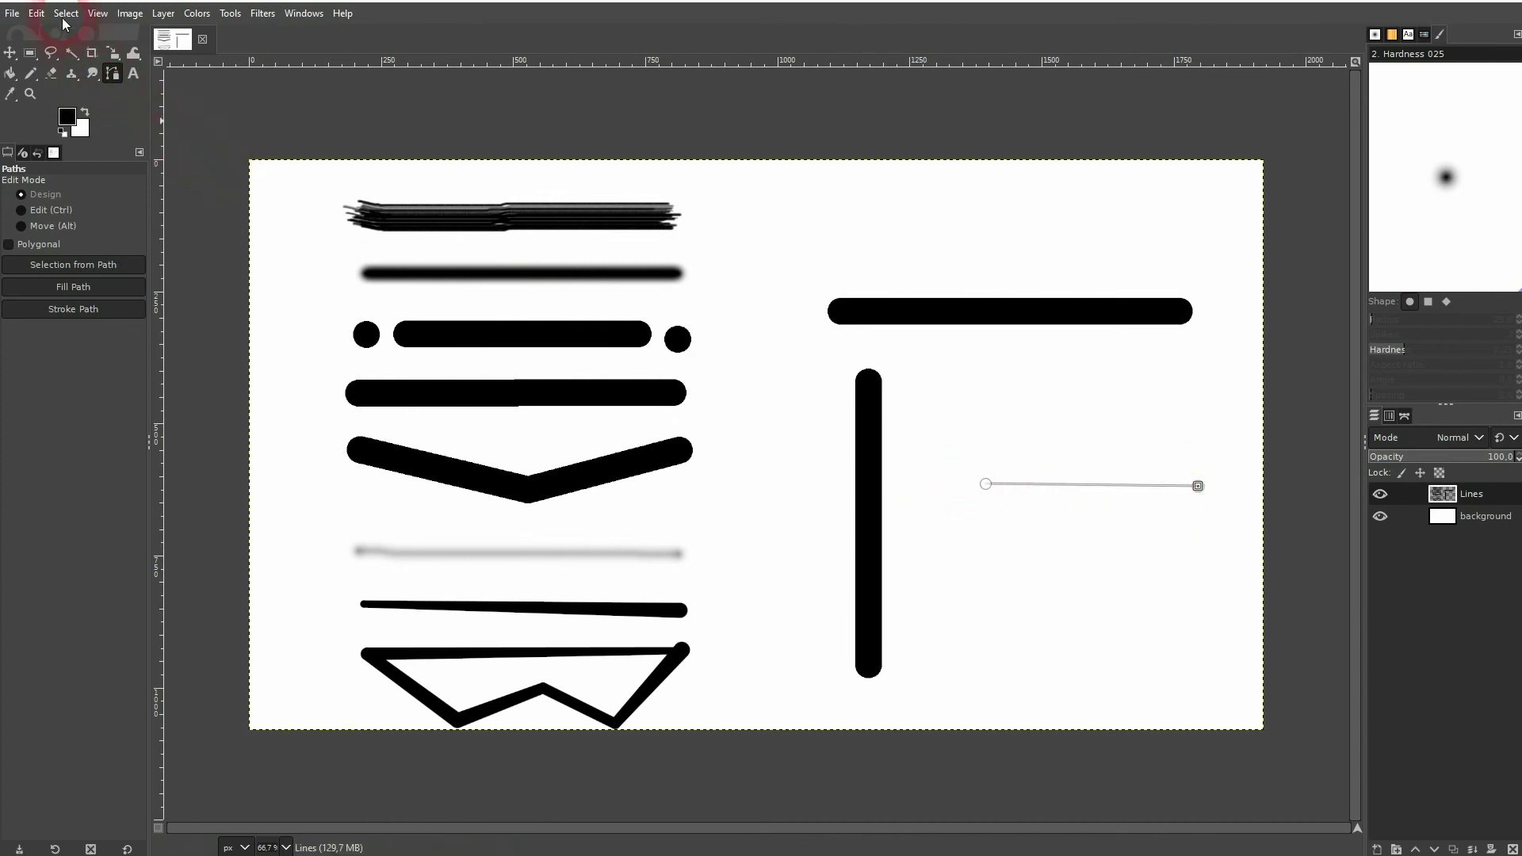
- Stroke the path as a thin 6 px solid black line via Edit > Stroke Path
click(65, 19)
click(40, 18)
click(43, 19)
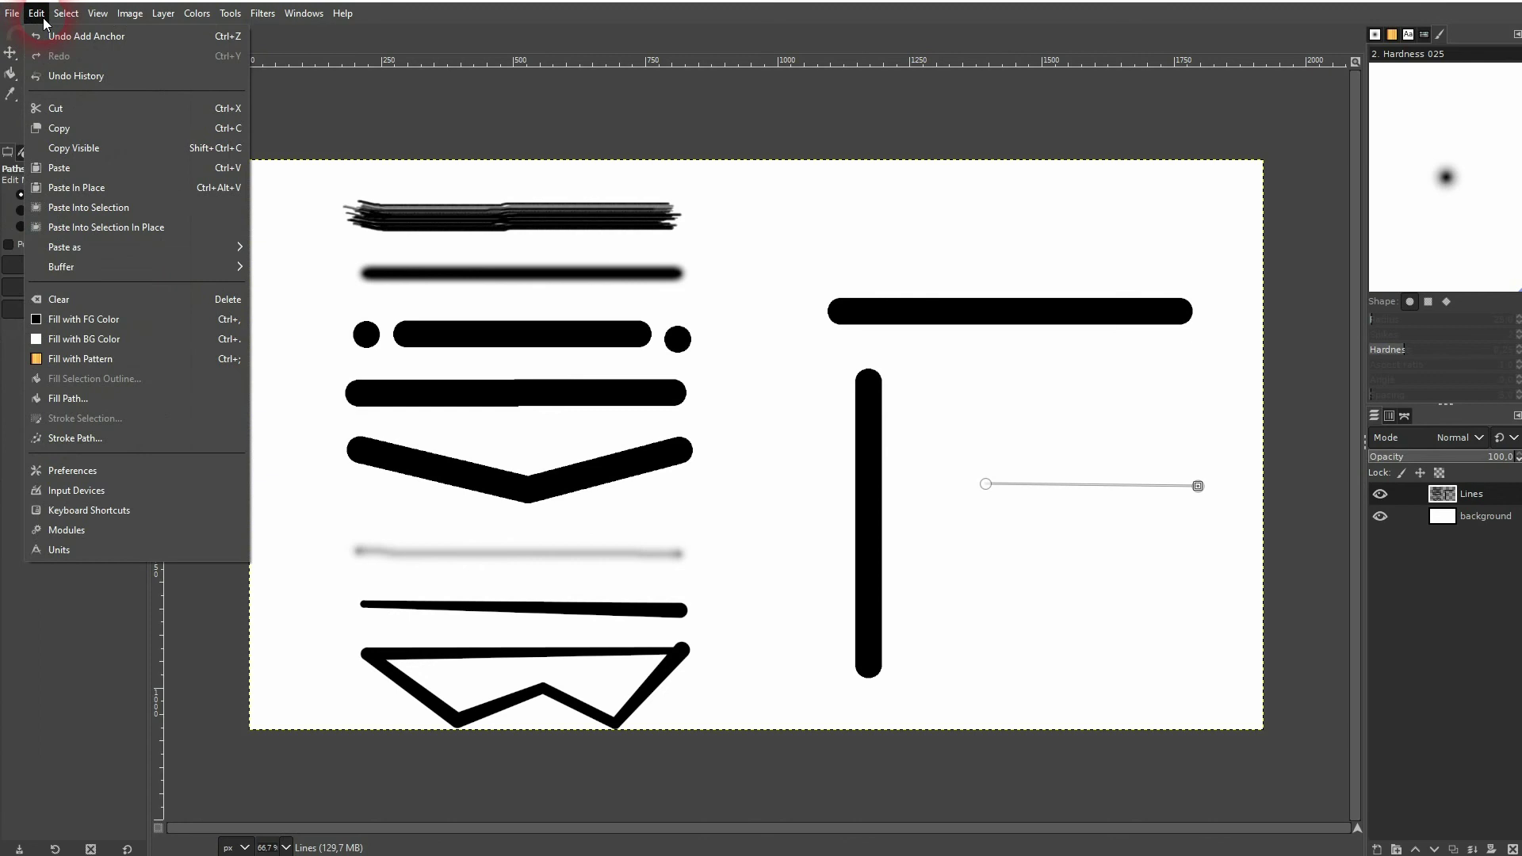
click(93, 451)
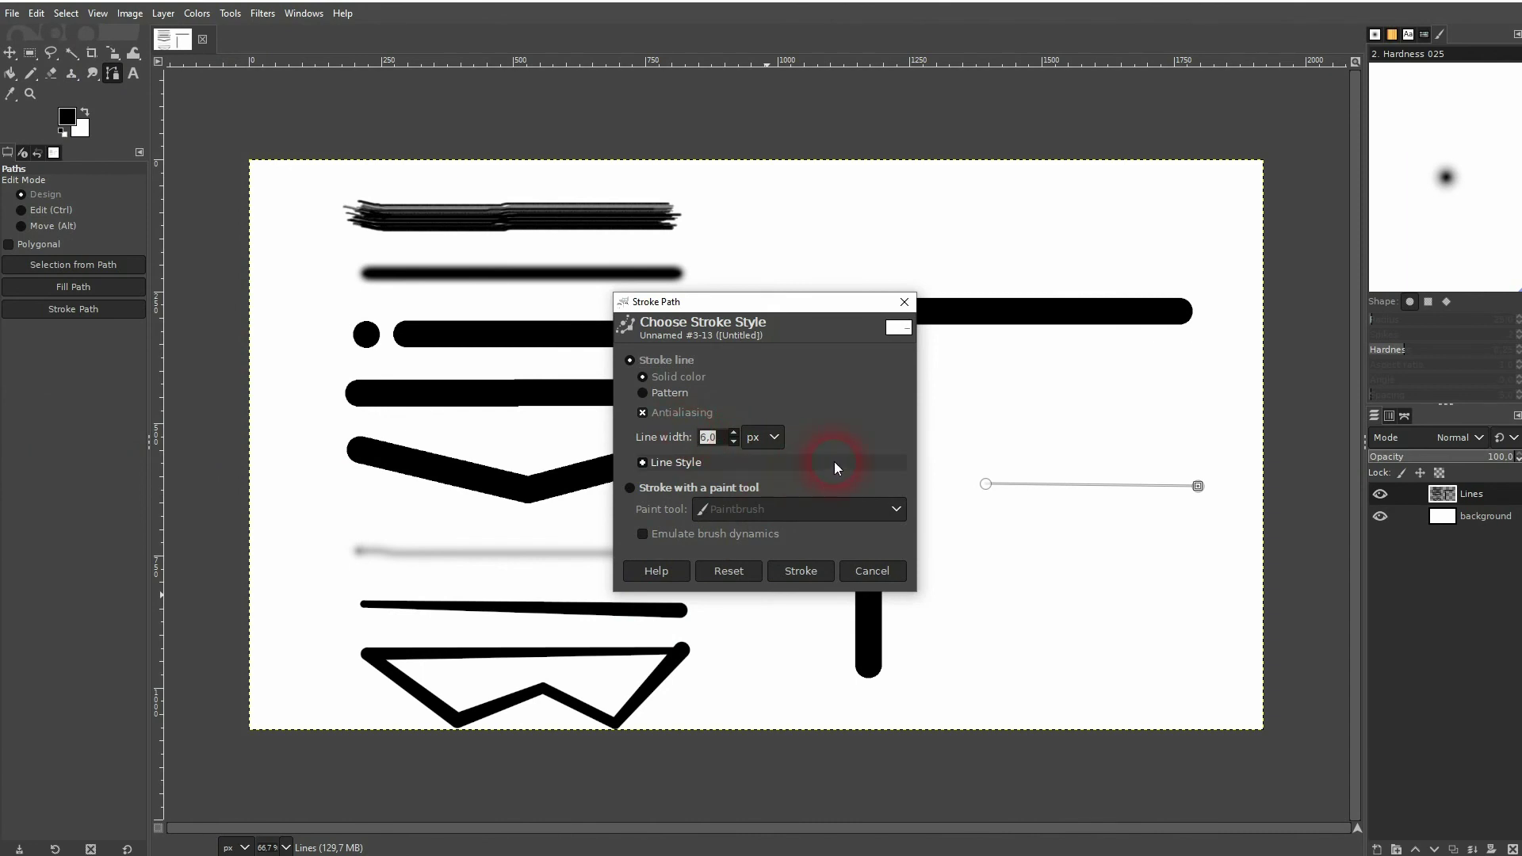
click(648, 374)
click(814, 570)
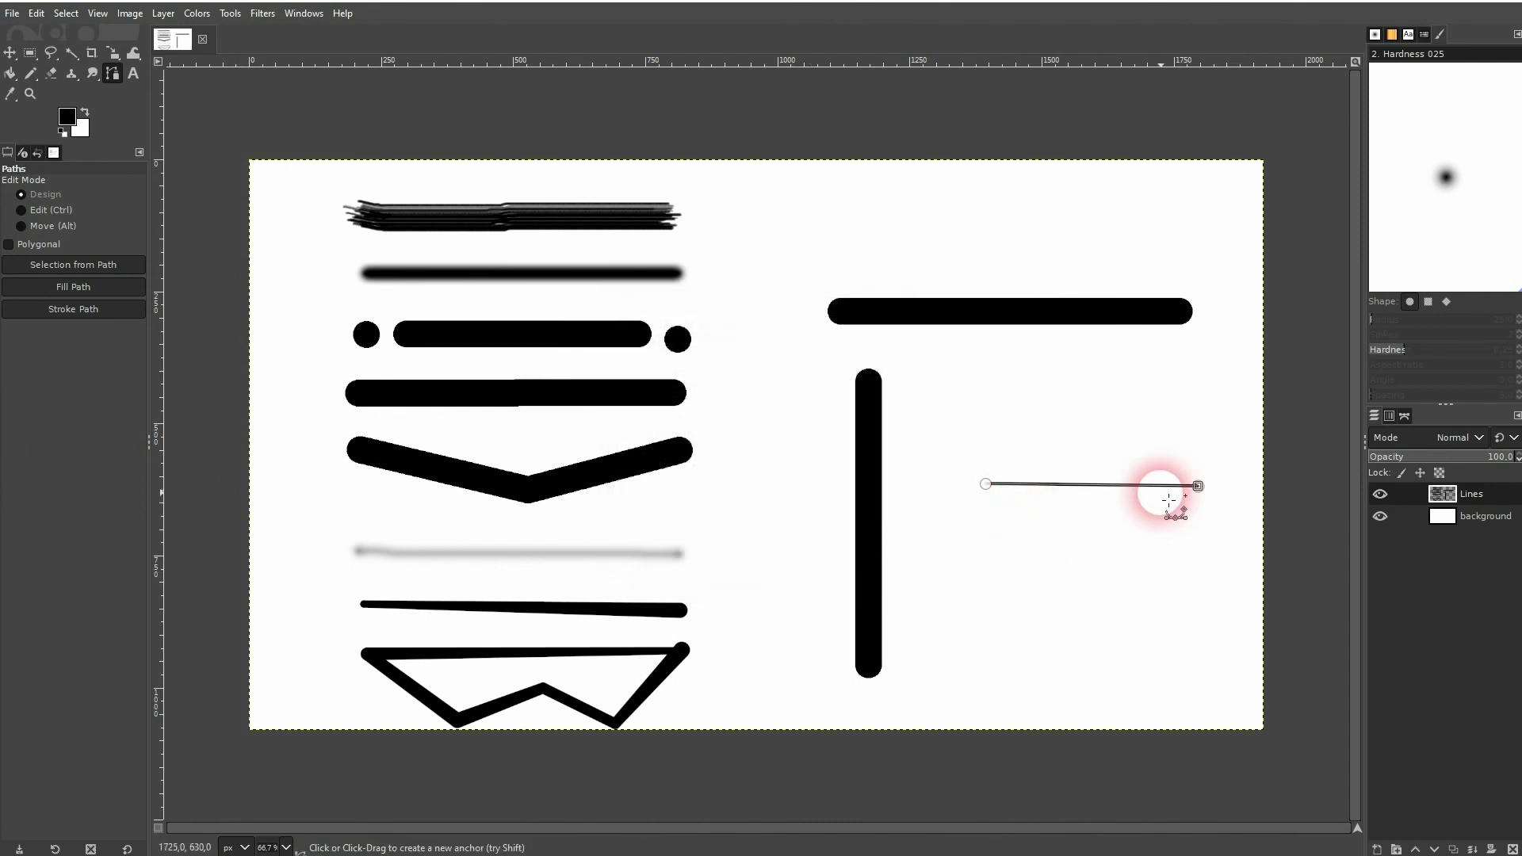
click(11, 50)
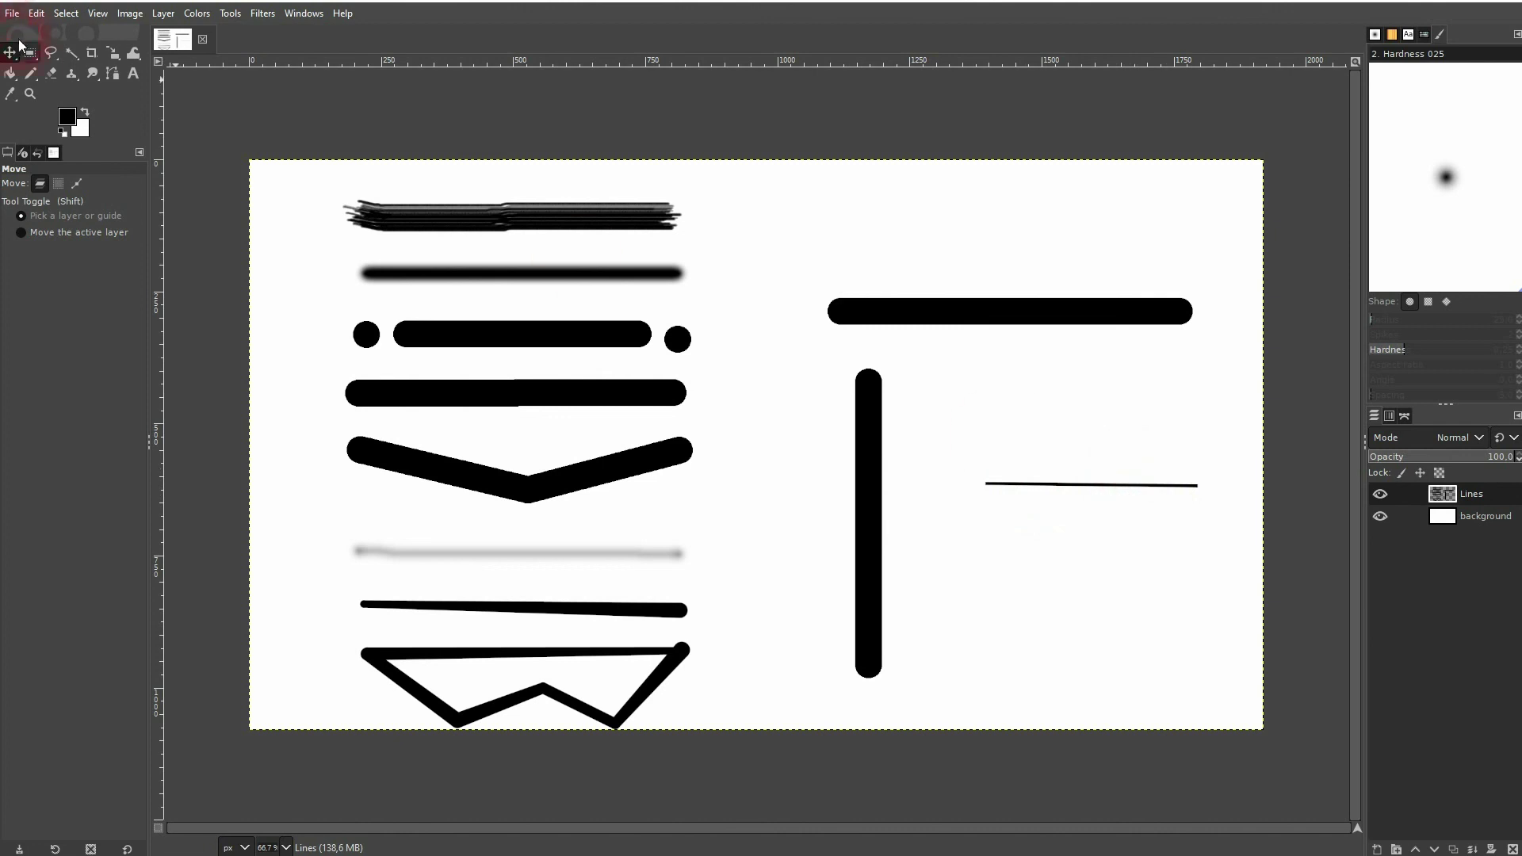
- Open the paint tool group flyout listing paintbrush, pencil, airbrush, ink and MyPaint brush
right_click(28, 76)
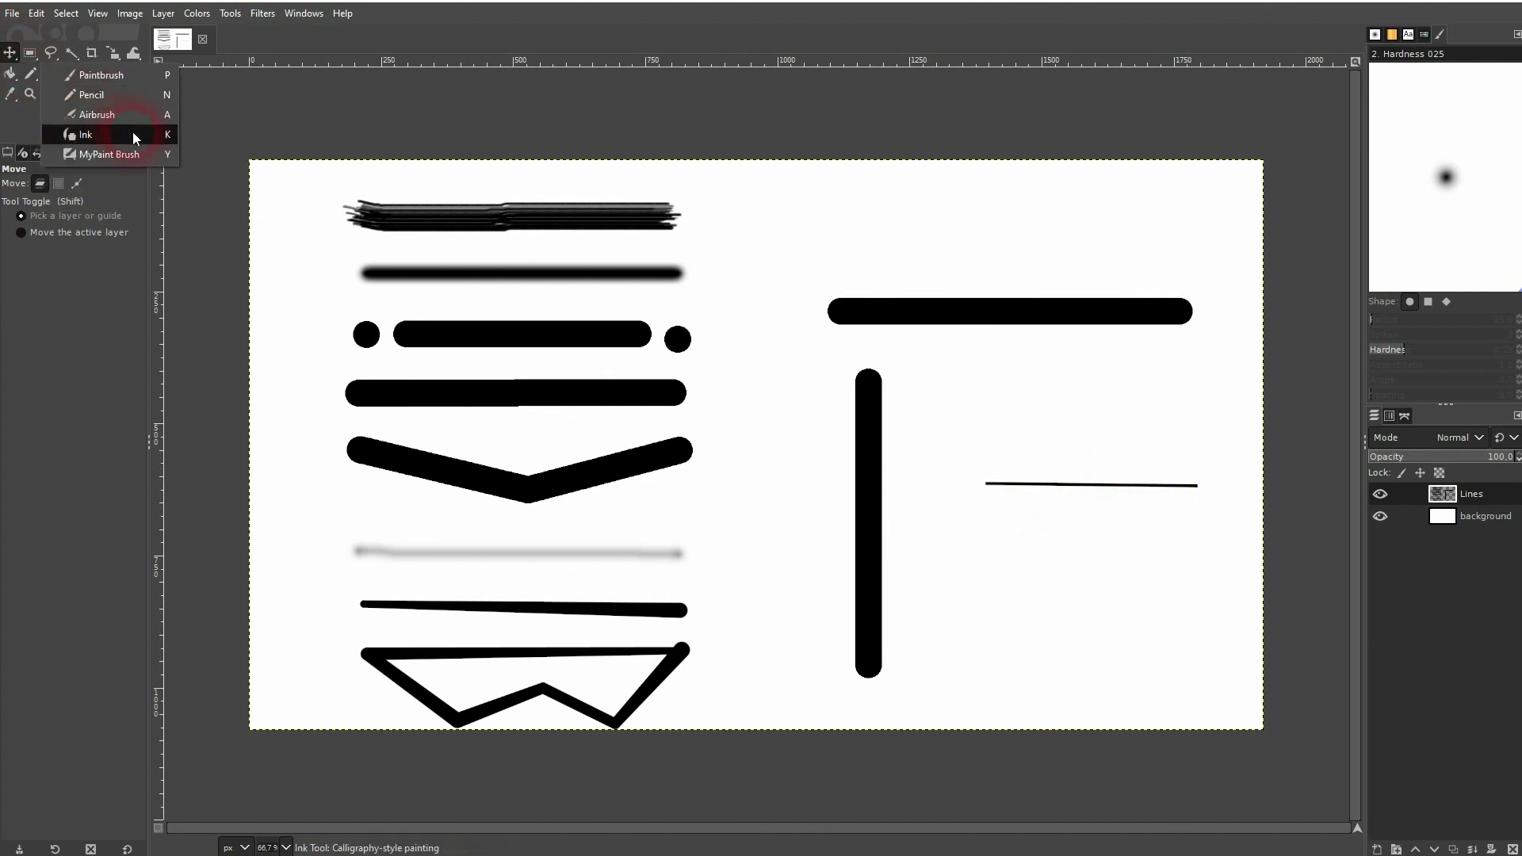